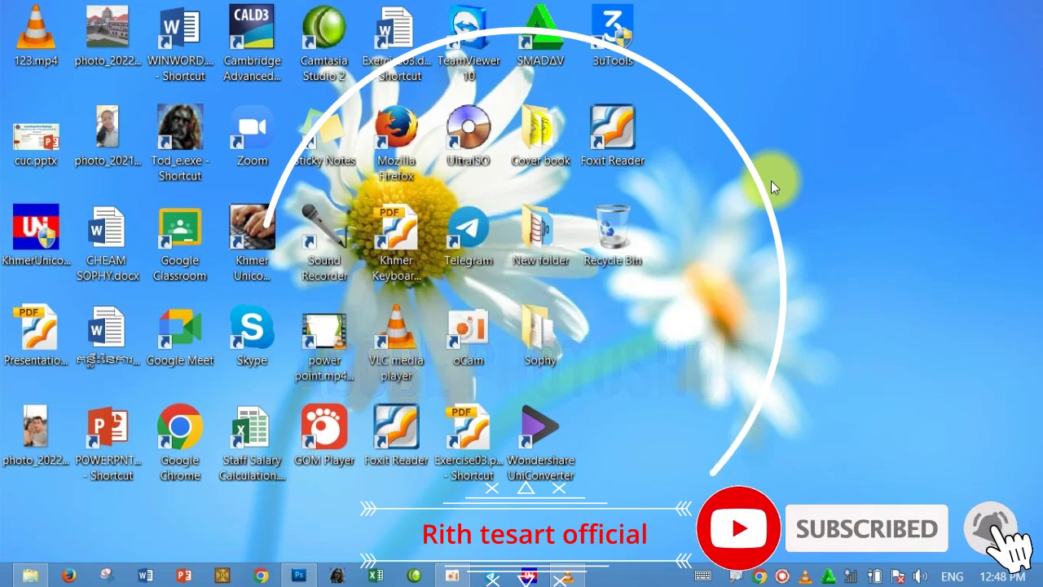
- Refresh the Windows desktop and restore the Photoshop CS5 window from the taskbar
right_click(754, 134)
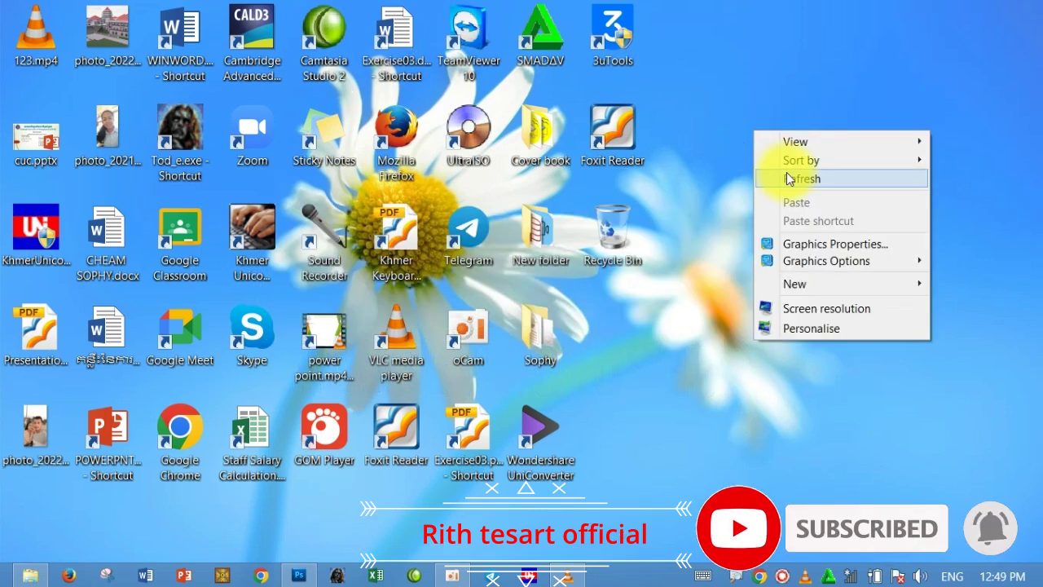
click(789, 178)
click(303, 574)
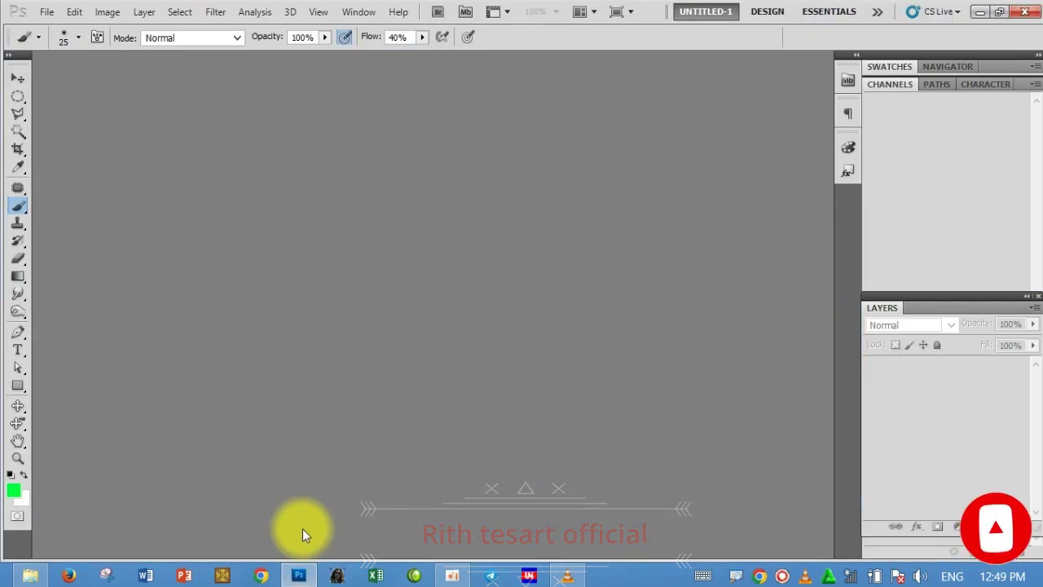
- Open 01.jpg and Finish.jpg together in Photoshop
double_click(366, 212)
mouse_move(534, 202)
mouse_down()
mouse_move(353, 99)
mouse_move(348, 83)
mouse_up()
click(736, 354)
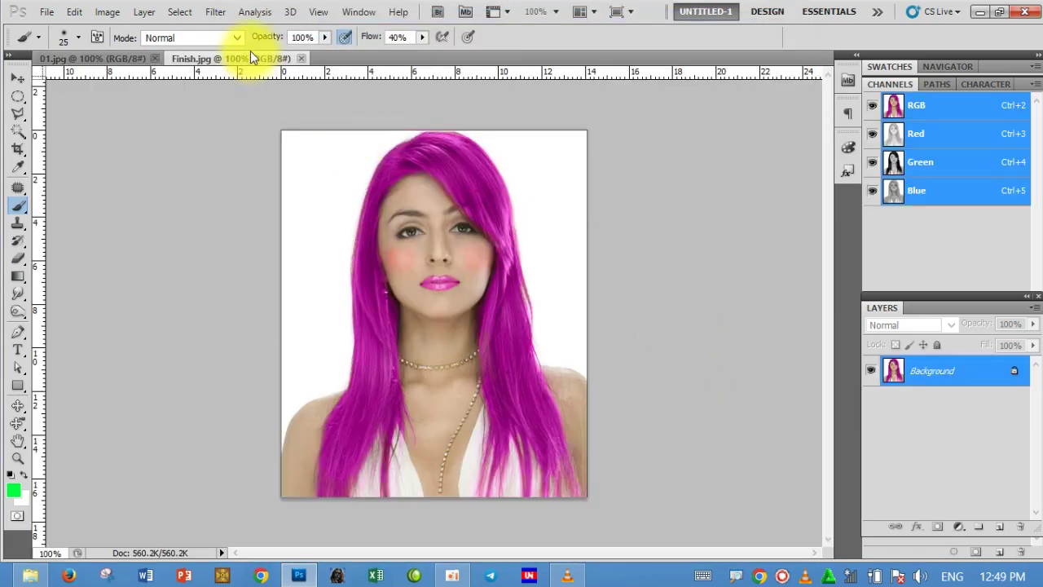
- Float Finish.jpg and 01.jpg into separate windows and arrange them side by side
drag(247, 62, 444, 124)
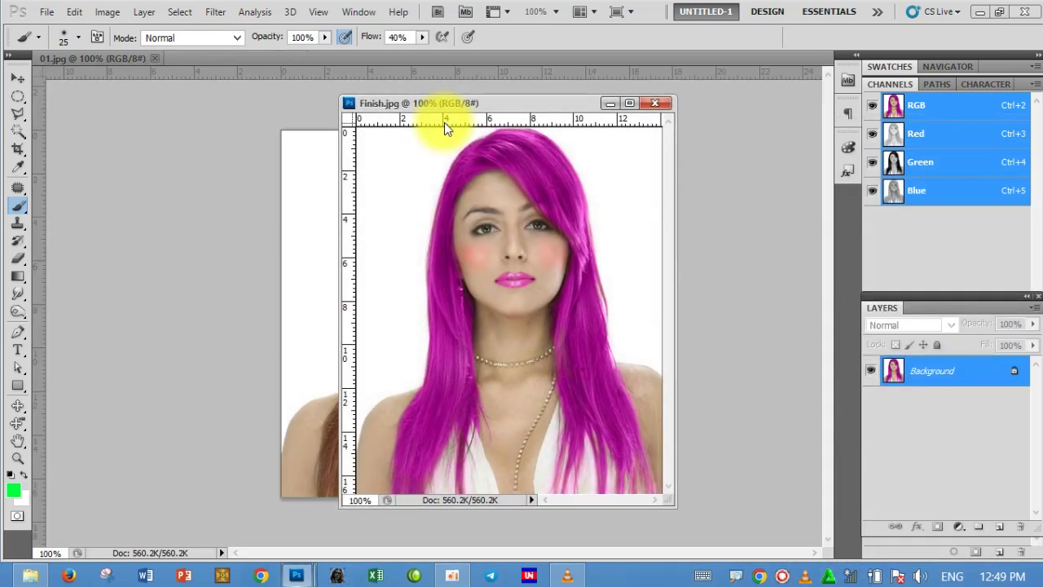
mouse_move(481, 109)
mouse_down()
mouse_move(652, 144)
mouse_move(641, 115)
mouse_up()
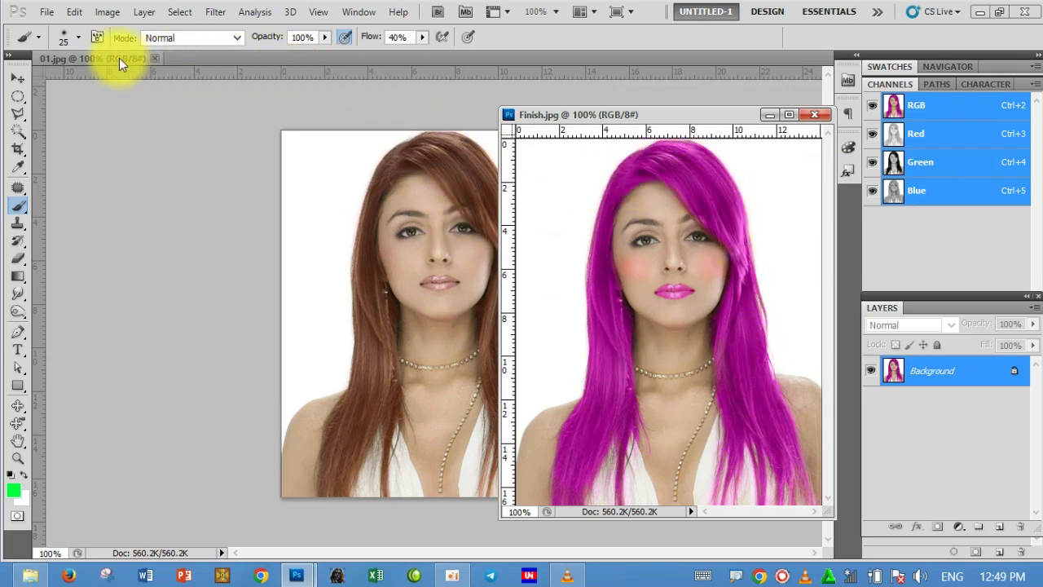
drag(119, 58, 139, 111)
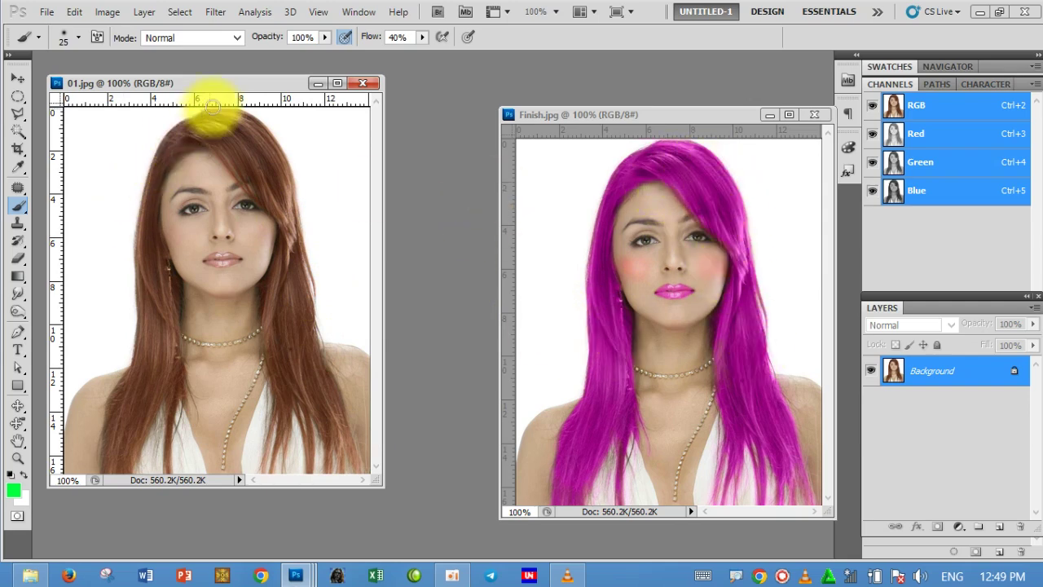
drag(219, 90, 282, 74)
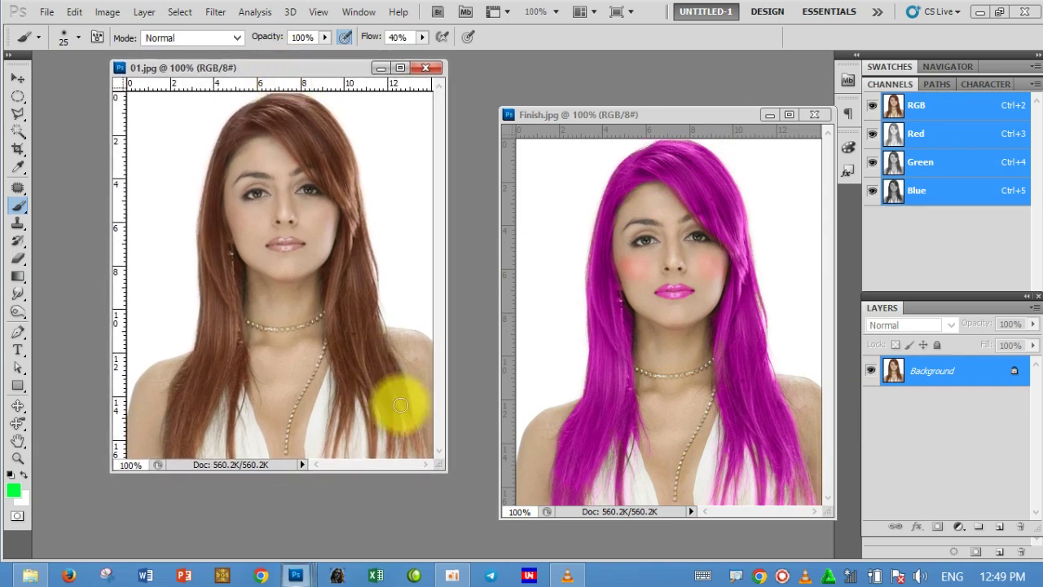
drag(438, 471, 522, 530)
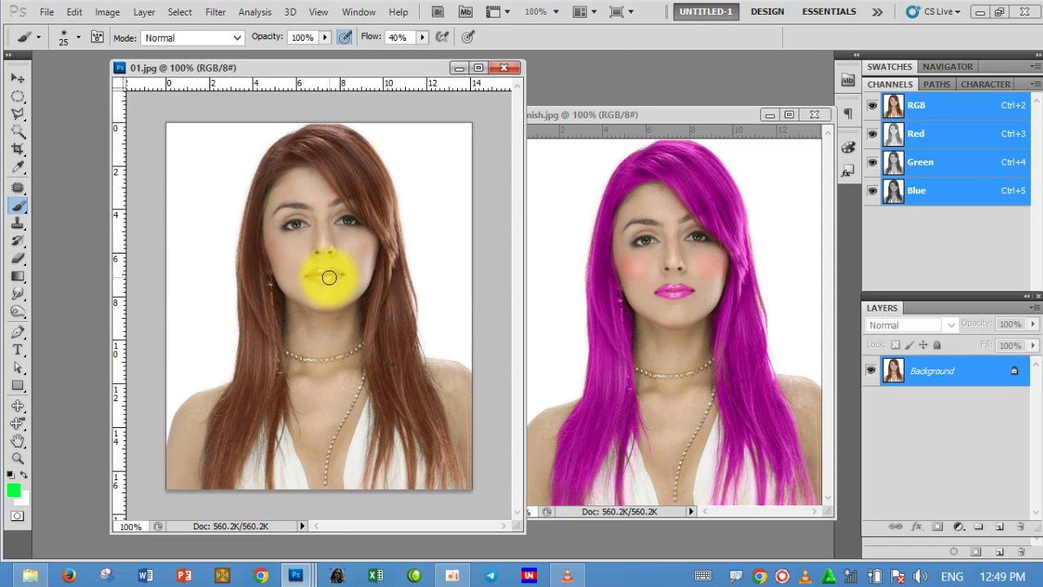
scroll(341, 269, up, 2)
scroll(342, 268, down, 2)
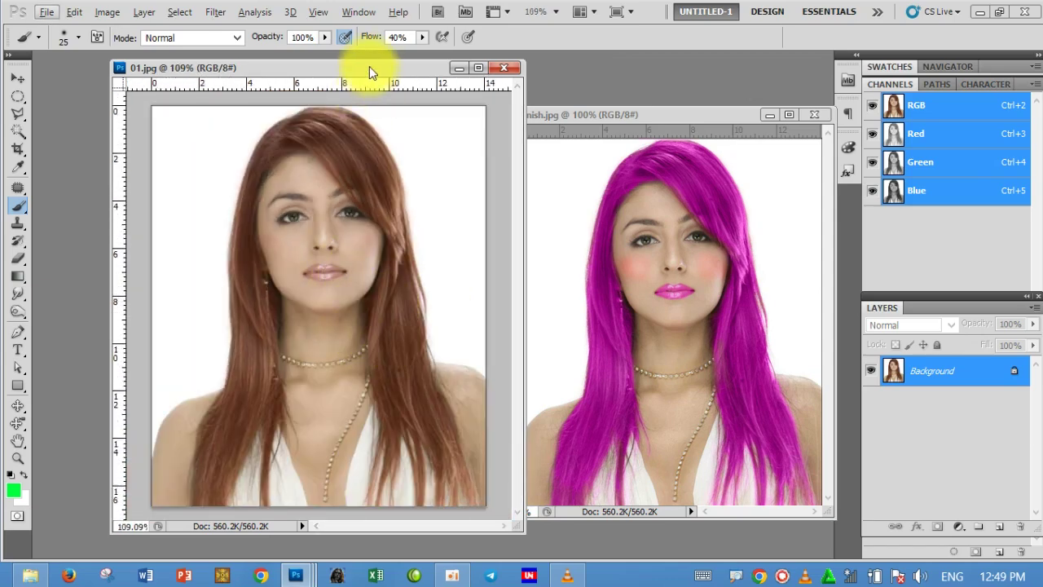
drag(369, 68, 409, 67)
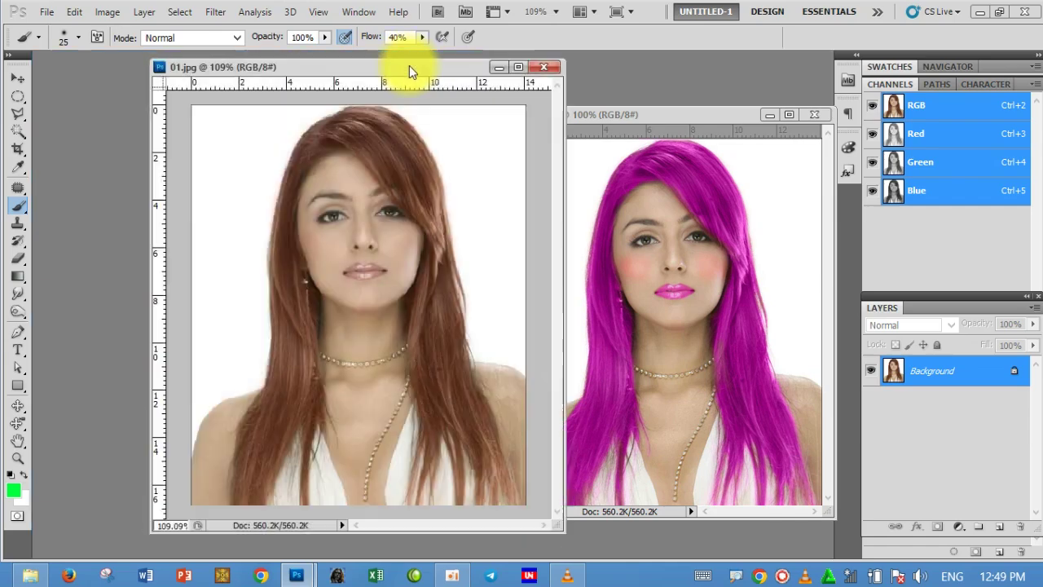
- Add an empty Layer 1 and select the Brush Tool at 25 px, 100% hardness
click(999, 529)
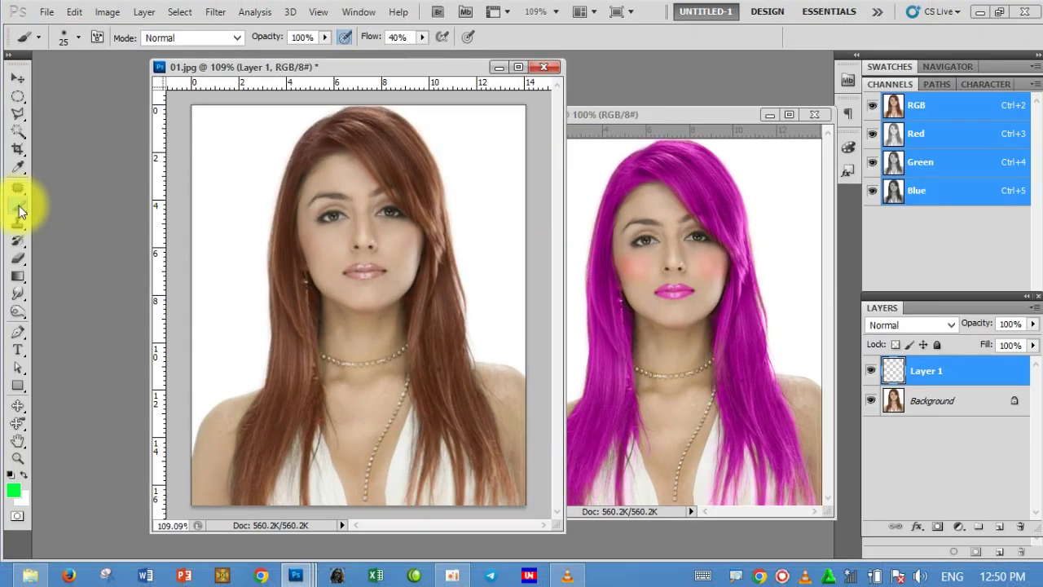
right_click(20, 211)
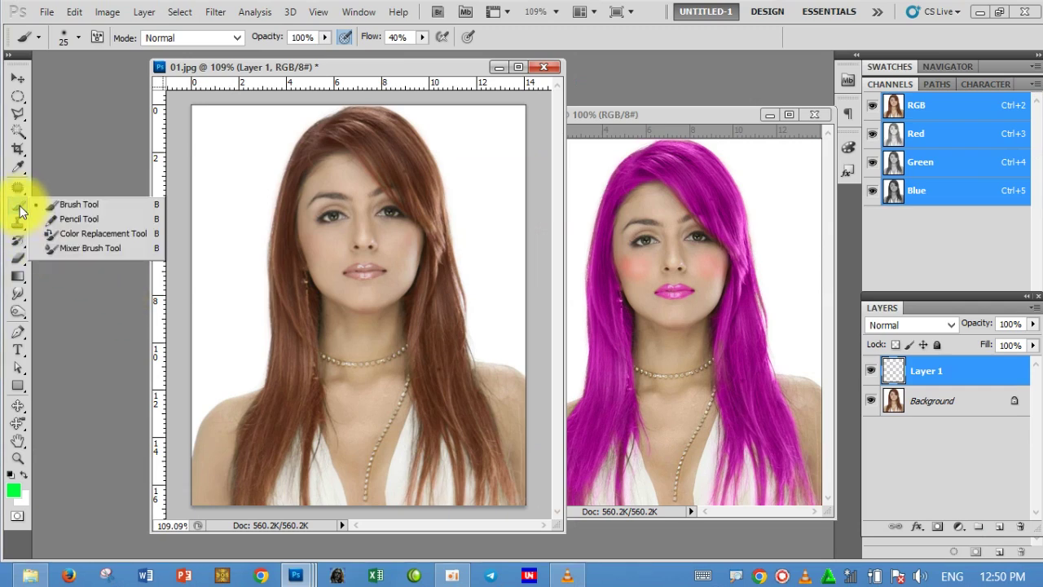
click(88, 206)
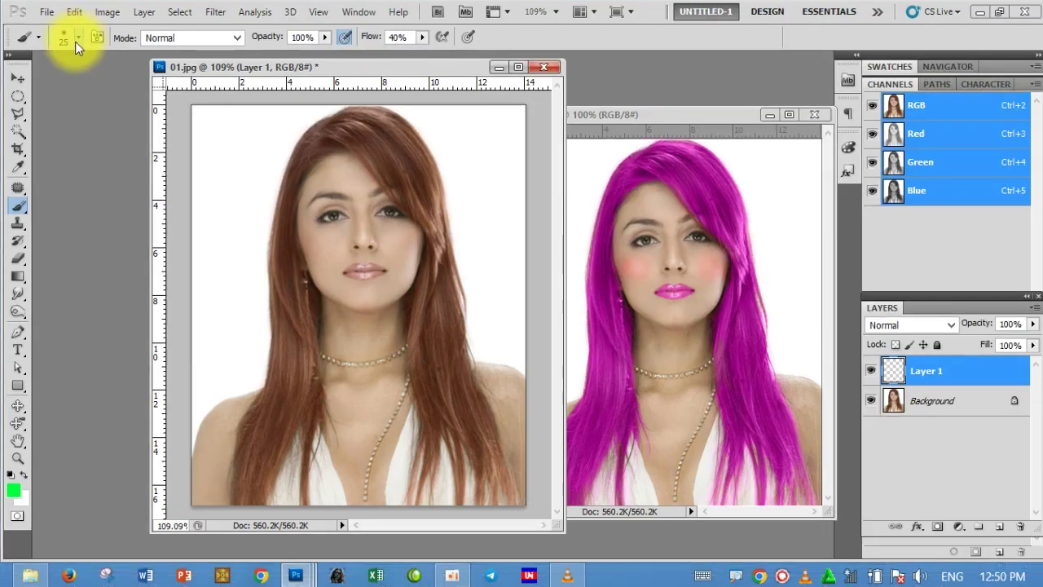
click(78, 37)
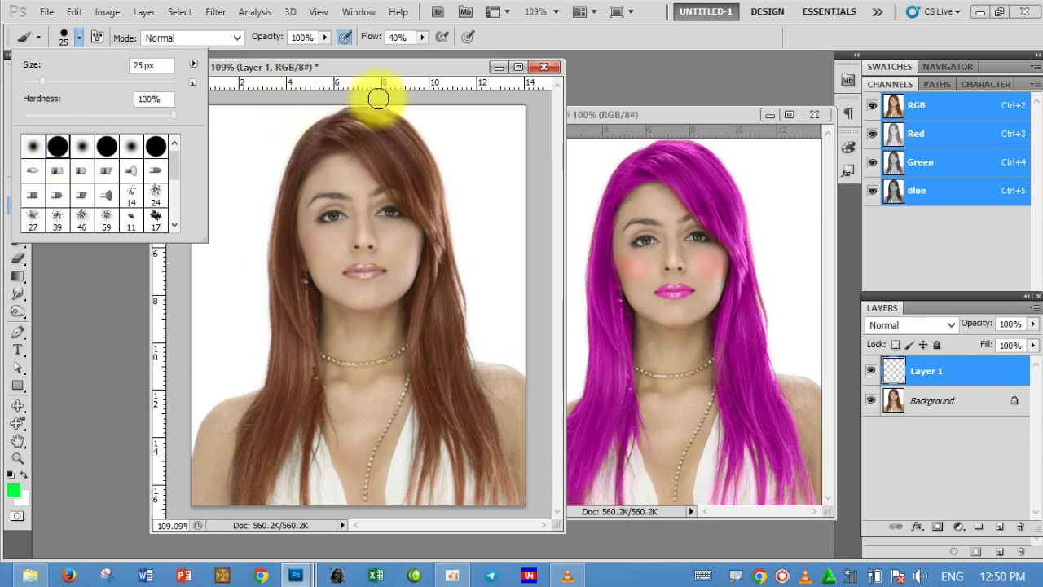
click(399, 69)
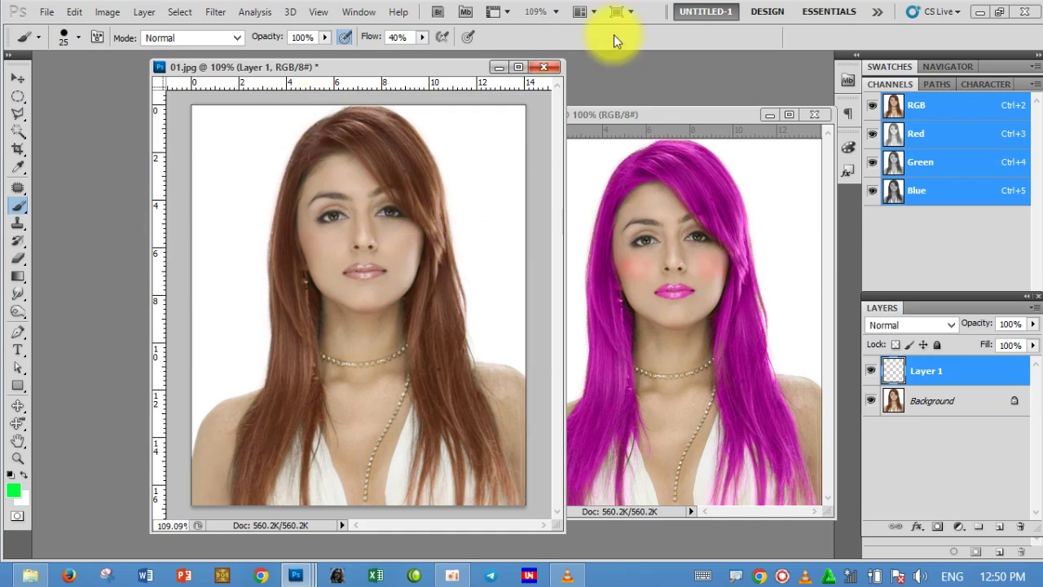
drag(447, 72, 571, 71)
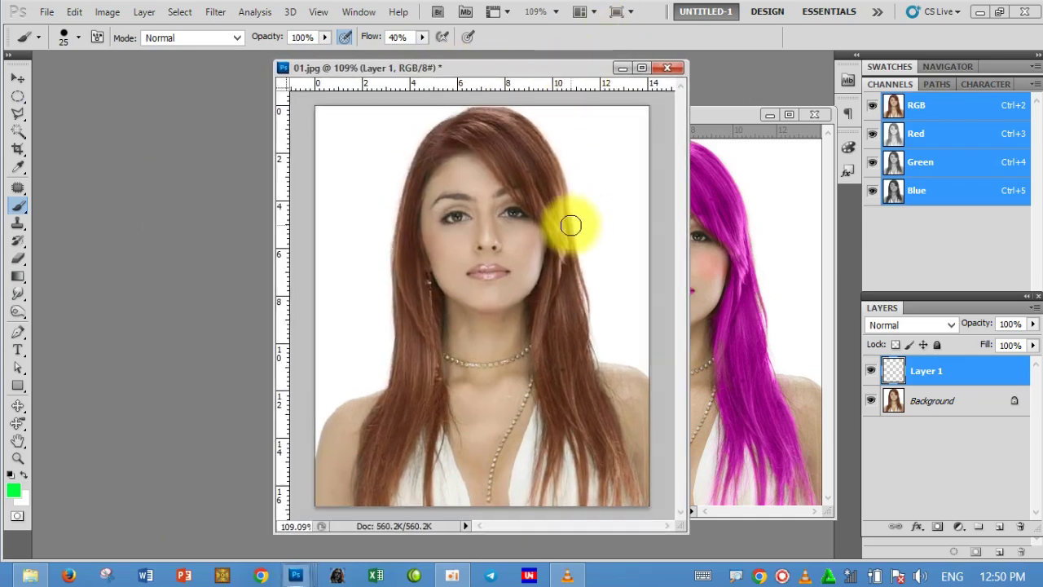
- Paint green over the hair at the top of the head on Layer 1
scroll(571, 183, up, 3)
scroll(571, 183, down, 1)
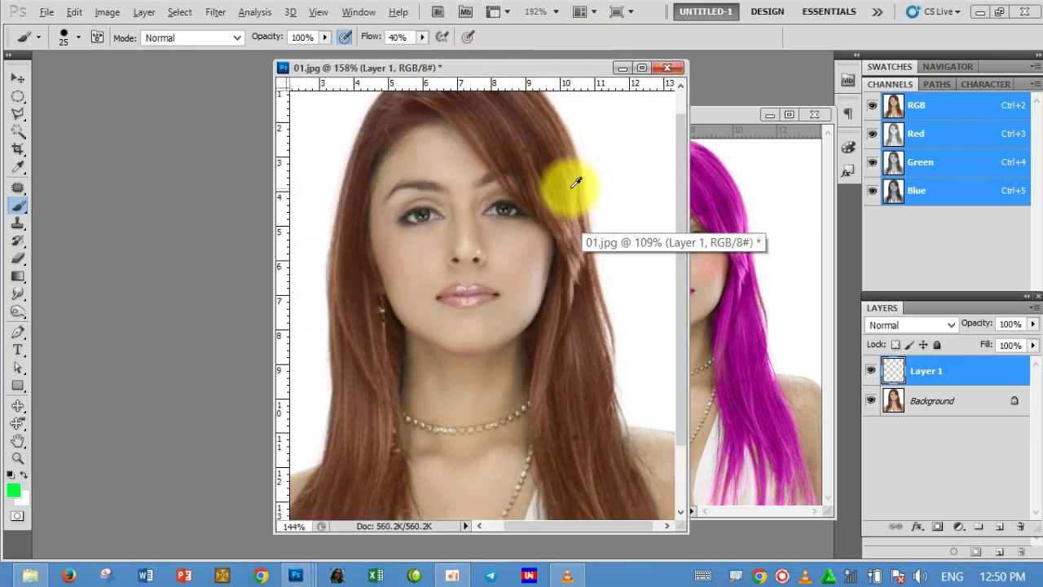
scroll(570, 183, down, 1)
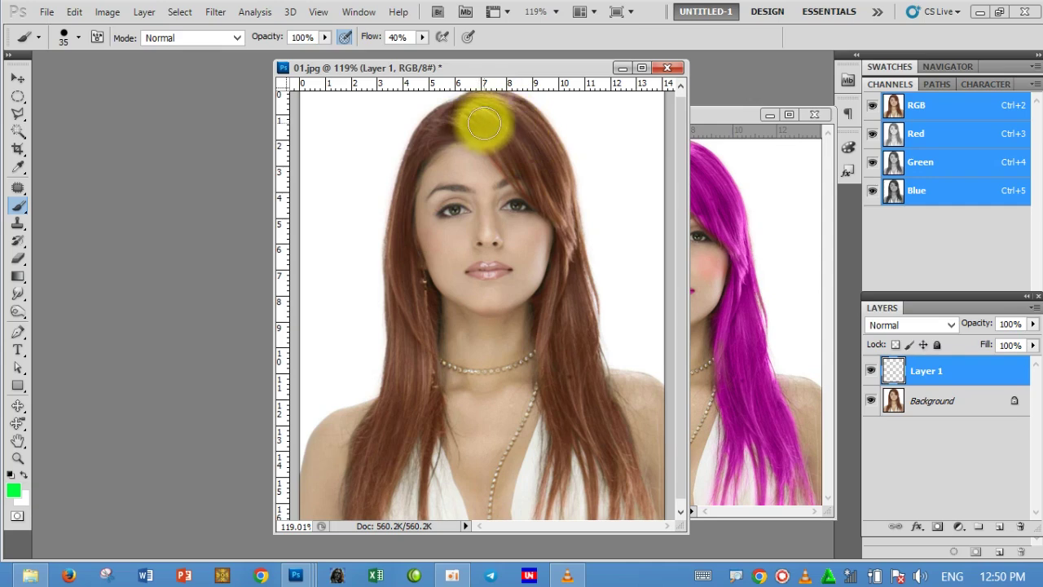
drag(486, 124, 571, 184)
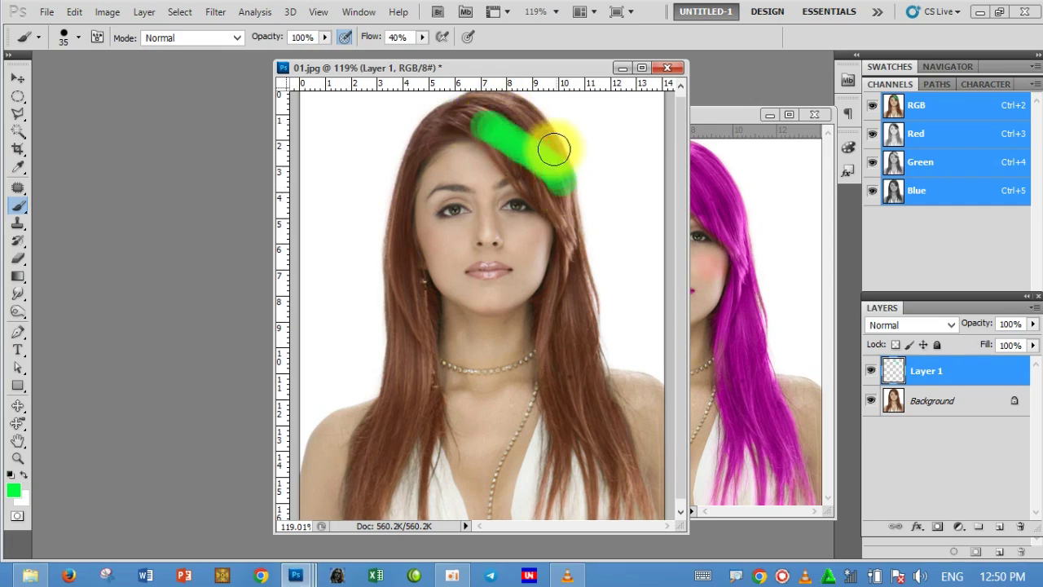
mouse_move(480, 121)
mouse_down()
mouse_move(575, 226)
mouse_move(592, 377)
mouse_move(633, 494)
mouse_up()
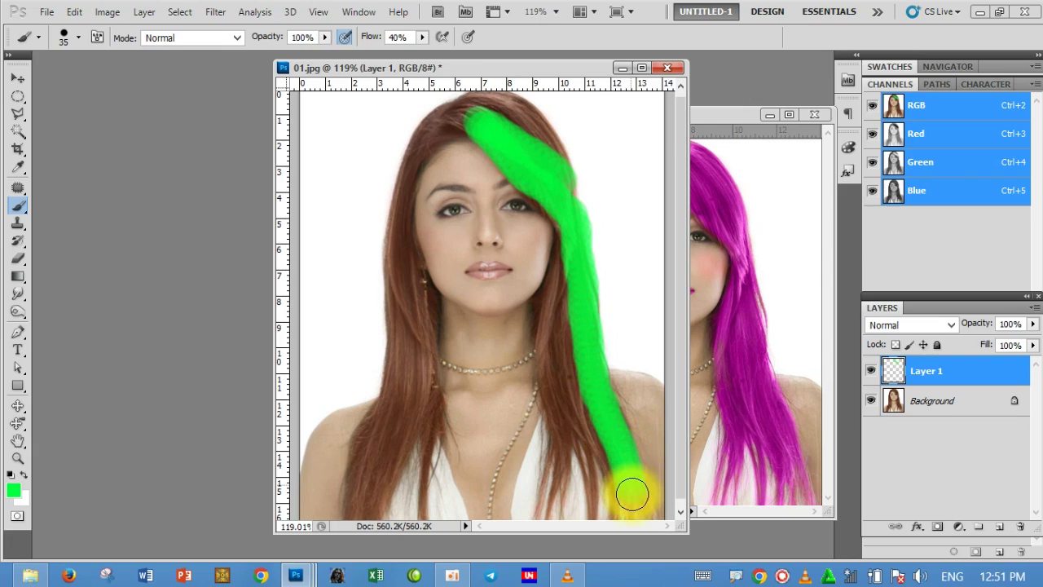
- Extend the green paint down the right-side hair strand to the lower hair
mouse_move(570, 287)
mouse_down()
mouse_move(575, 237)
mouse_move(554, 296)
mouse_move(568, 400)
mouse_move(589, 458)
mouse_move(560, 391)
mouse_move(590, 353)
mouse_move(564, 315)
mouse_move(549, 331)
mouse_move(566, 460)
mouse_up()
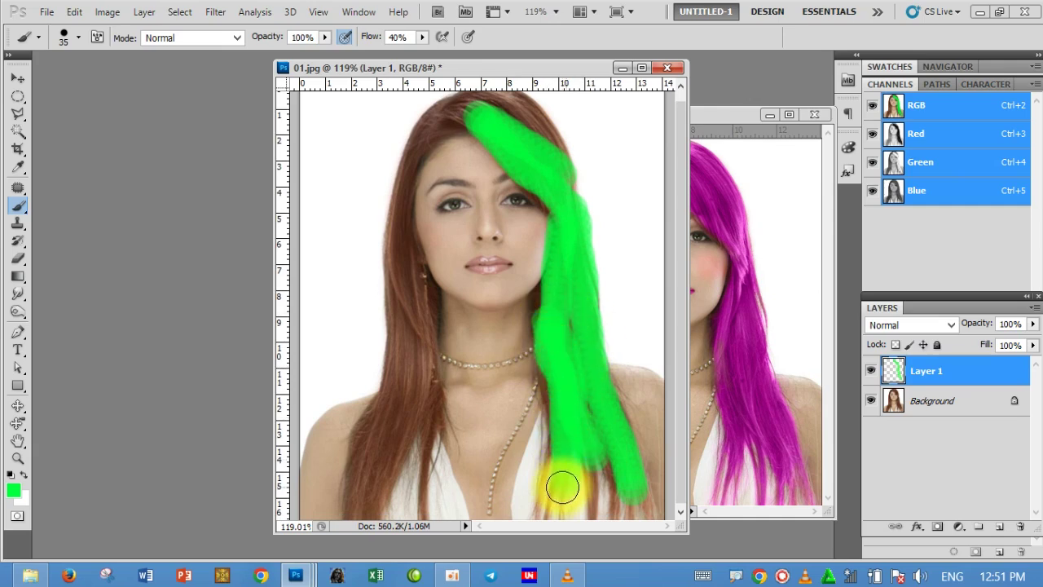
alt+scroll(519, 412, down, 3)
alt+scroll(520, 412, up, 2)
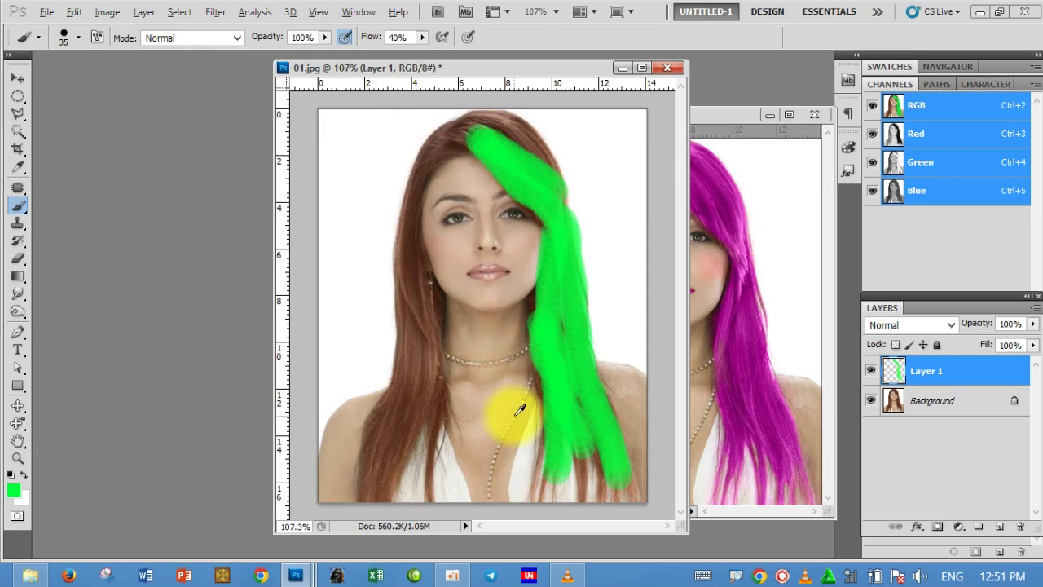
mouse_move(567, 383)
mouse_down()
mouse_move(607, 499)
mouse_move(587, 454)
mouse_move(588, 481)
mouse_move(586, 368)
mouse_move(601, 410)
mouse_move(563, 415)
mouse_move(543, 368)
mouse_move(535, 419)
mouse_move(545, 461)
mouse_up()
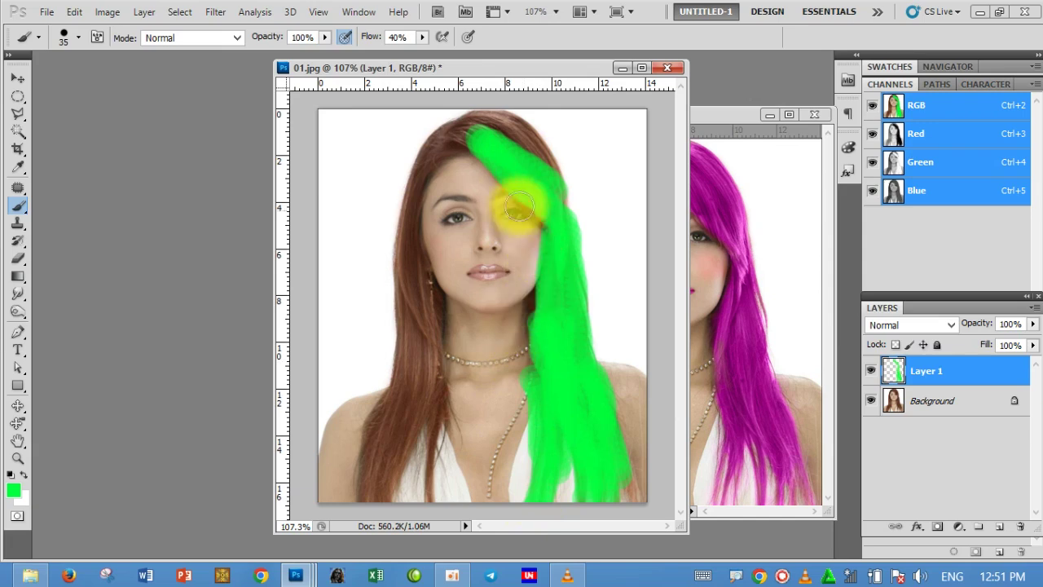
scroll(536, 176, up, 1)
scroll(535, 175, up, 2)
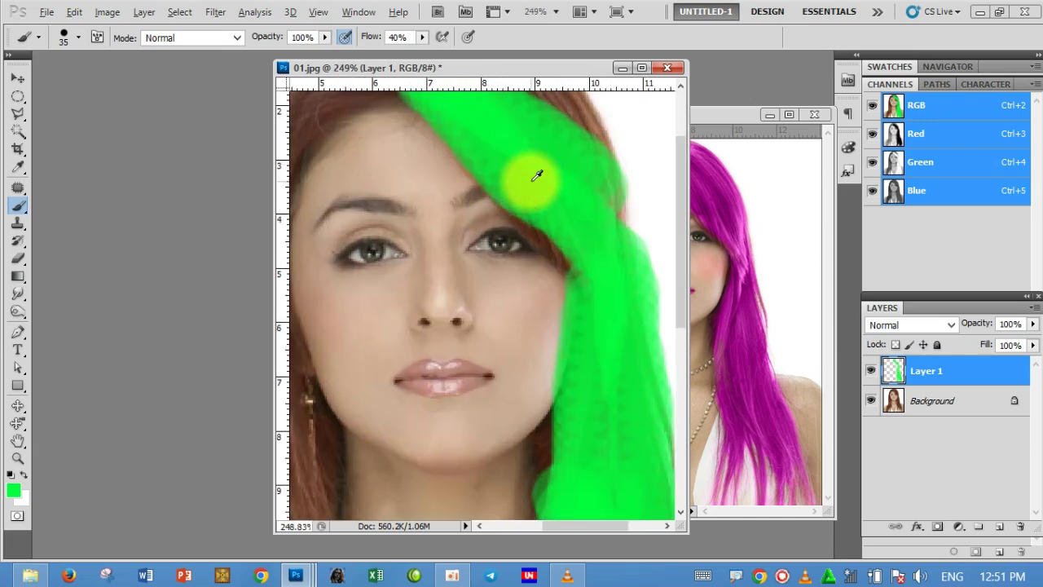
scroll(535, 175, up, 2)
click(642, 68)
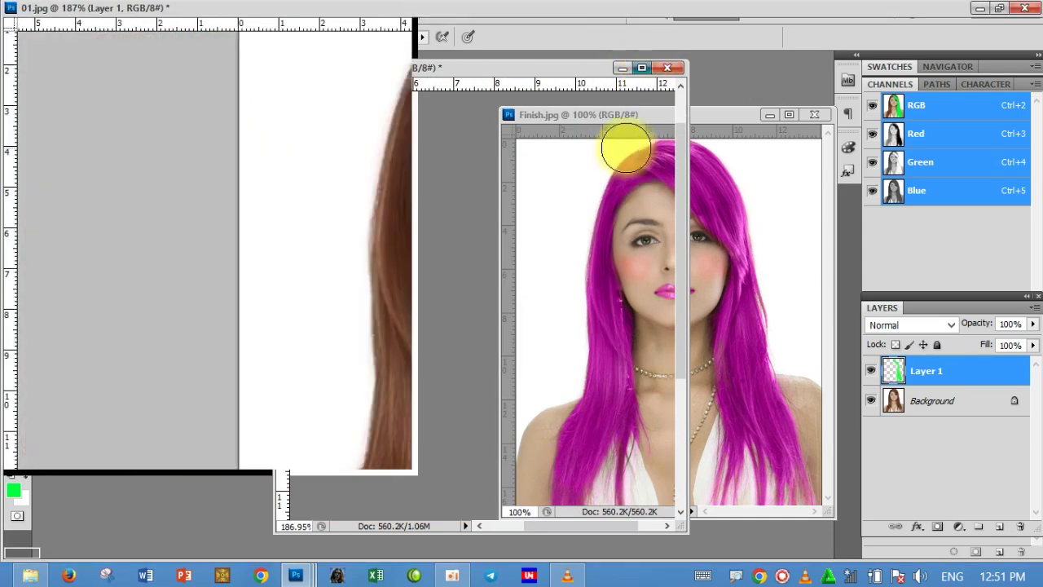
- Paint green down the left side of the hair and up to the hairline
scroll(619, 172, up, 2)
scroll(611, 171, up, 1)
scroll(611, 171, down, 2)
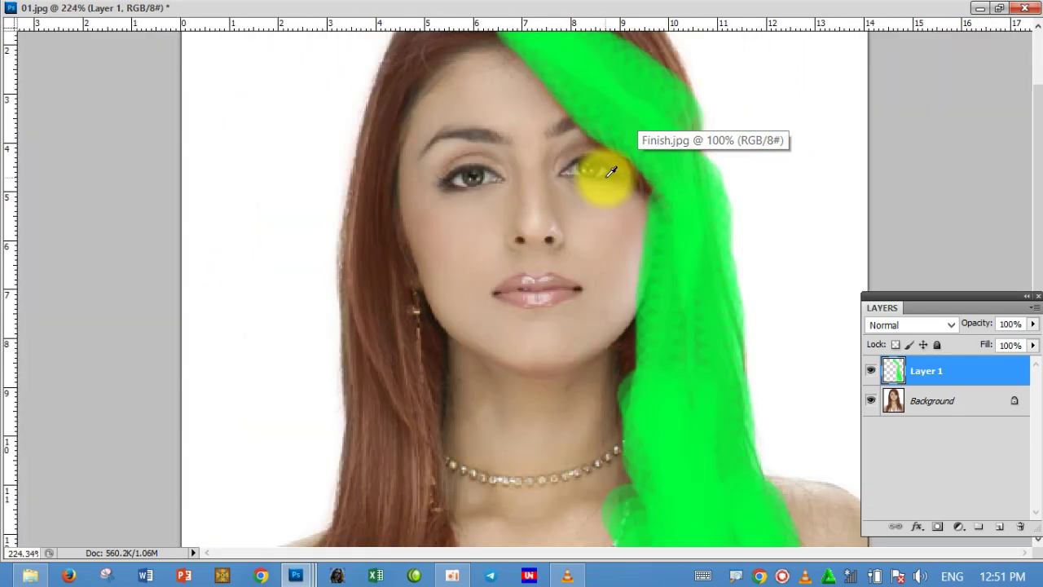
scroll(601, 171, up, 1)
mouse_move(482, 79)
mouse_down()
mouse_move(407, 98)
mouse_move(384, 154)
mouse_move(372, 298)
mouse_move(404, 412)
mouse_up()
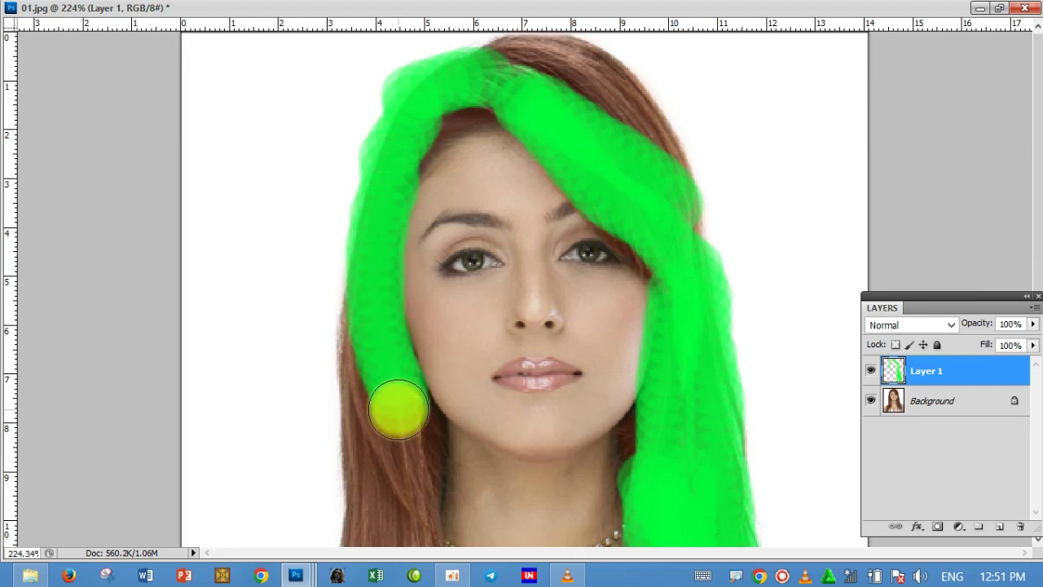
scroll(398, 410, down, 2)
scroll(399, 410, down, 1)
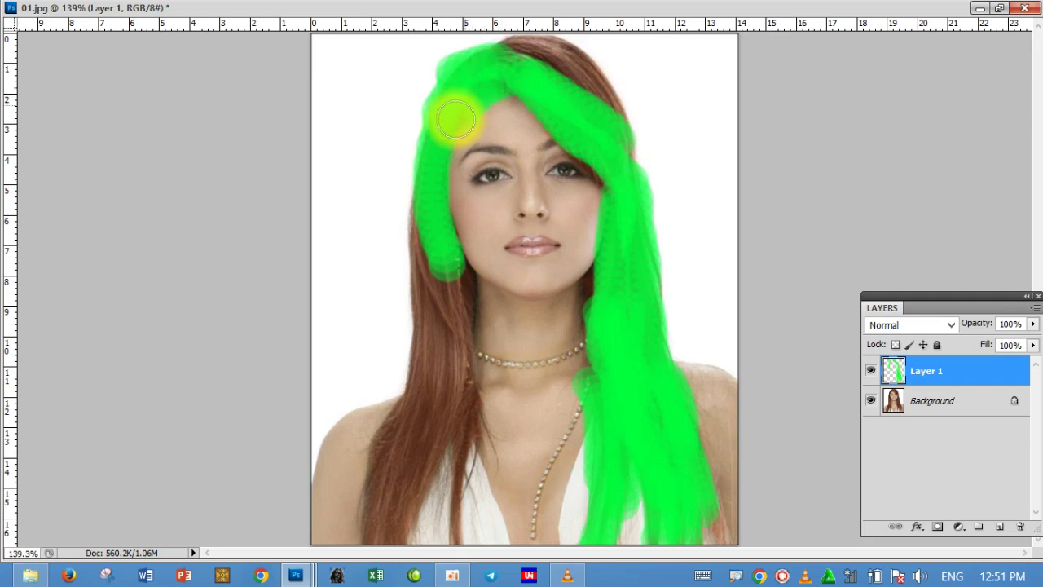
mouse_move(501, 114)
mouse_down()
mouse_move(516, 51)
mouse_move(588, 78)
mouse_move(625, 165)
mouse_move(496, 79)
mouse_move(499, 57)
mouse_move(533, 49)
mouse_move(579, 68)
mouse_move(489, 84)
mouse_move(481, 65)
mouse_move(449, 133)
mouse_move(454, 93)
mouse_move(430, 199)
mouse_move(432, 381)
mouse_move(383, 475)
mouse_move(377, 512)
mouse_move(433, 400)
mouse_move(426, 477)
mouse_move(426, 225)
mouse_move(429, 340)
mouse_move(419, 398)
mouse_move(386, 442)
mouse_move(378, 537)
mouse_move(449, 391)
mouse_move(458, 283)
mouse_move(472, 417)
mouse_move(461, 492)
mouse_up()
- Cover the remaining brown on both strands and the forehead parting, then float the document window
mouse_move(453, 547)
mouse_down()
mouse_move(449, 431)
mouse_move(419, 479)
mouse_up()
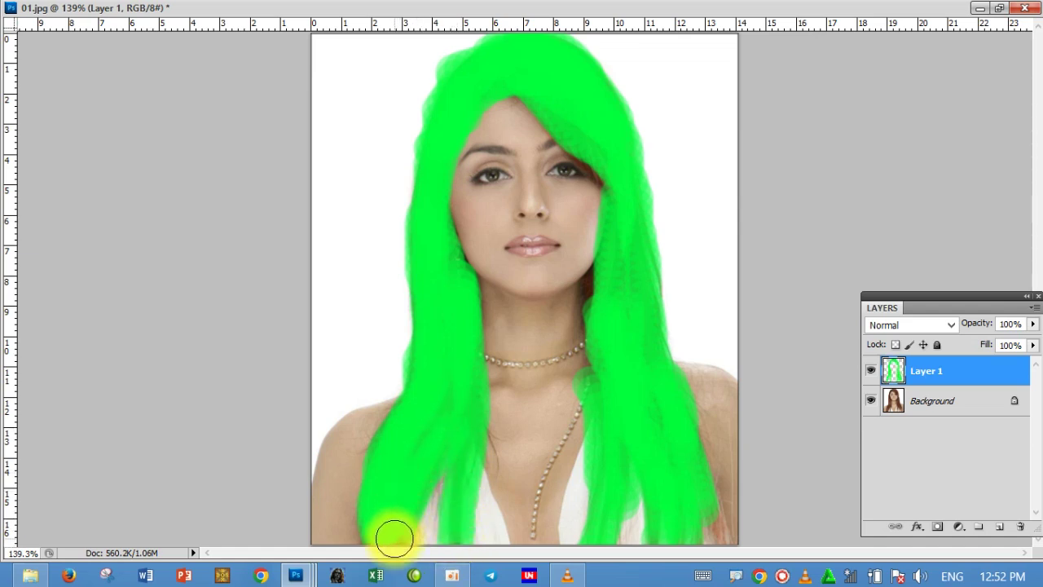
drag(613, 457, 649, 231)
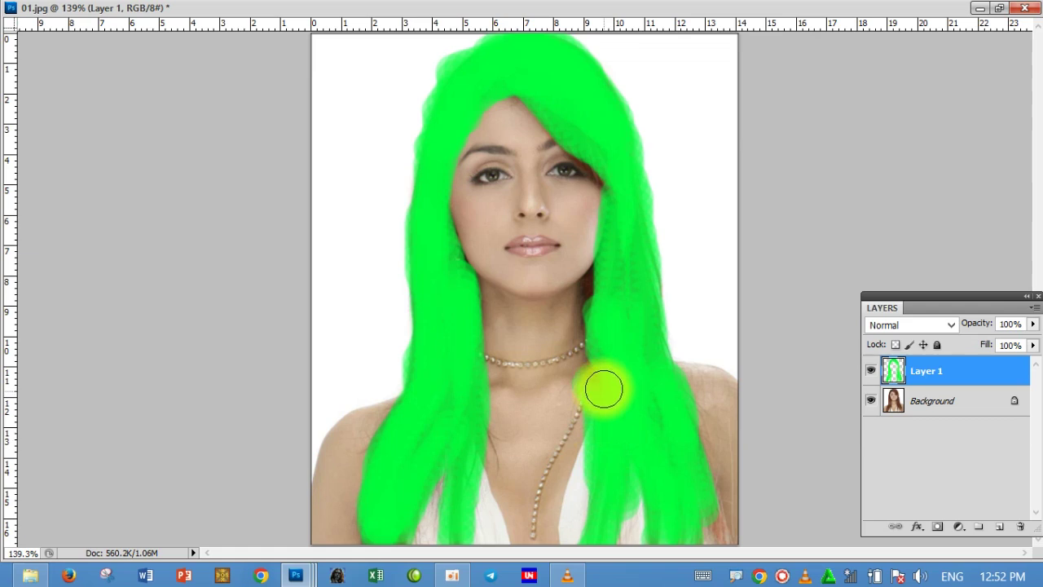
drag(649, 231, 645, 366)
drag(465, 279, 444, 247)
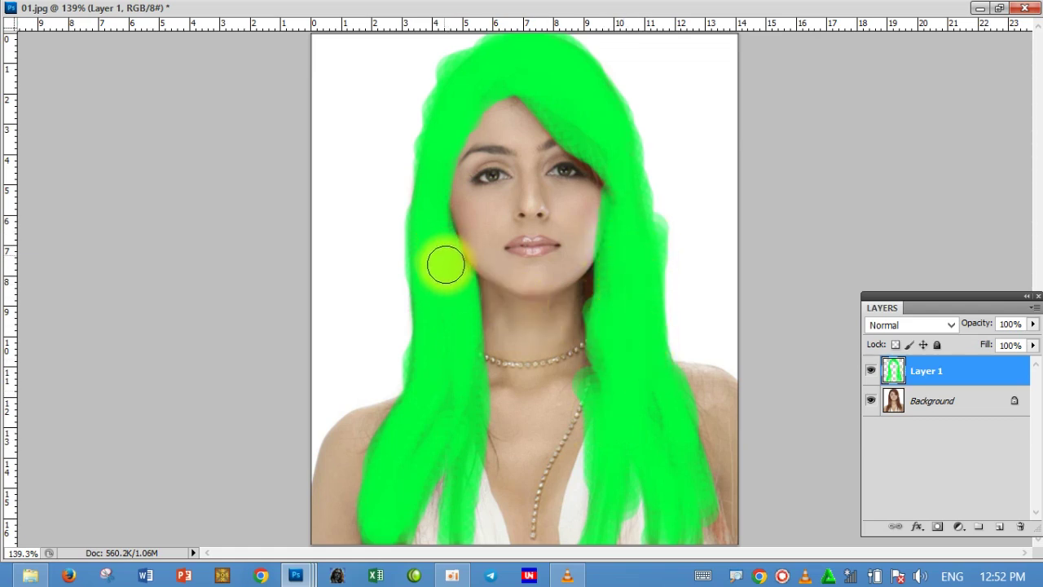
mouse_move(559, 107)
mouse_down()
mouse_move(536, 101)
mouse_move(614, 186)
mouse_up()
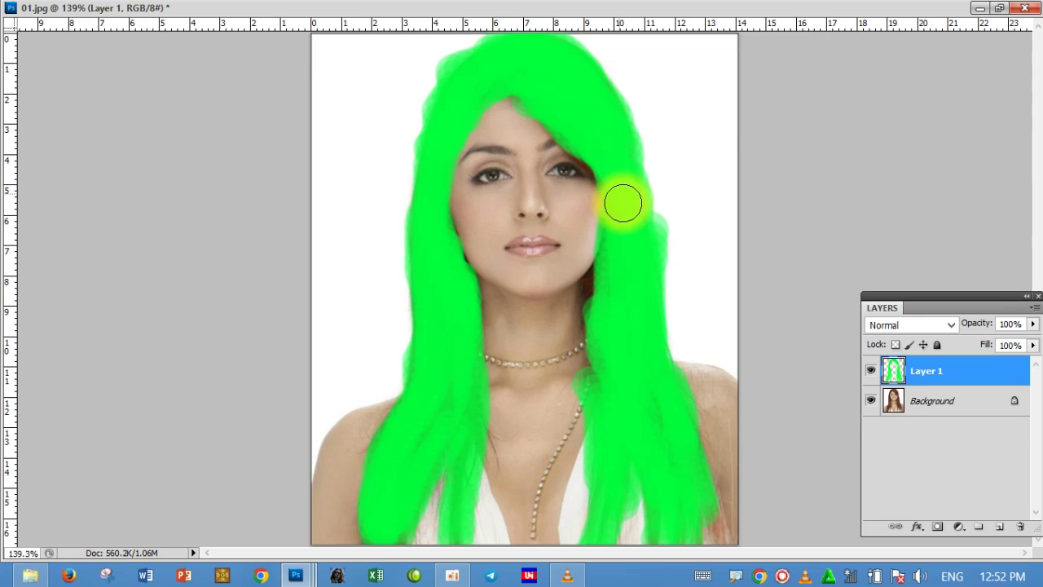
mouse_move(522, 91)
mouse_down()
mouse_move(612, 167)
mouse_move(629, 198)
mouse_up()
drag(614, 90, 628, 189)
click(988, 15)
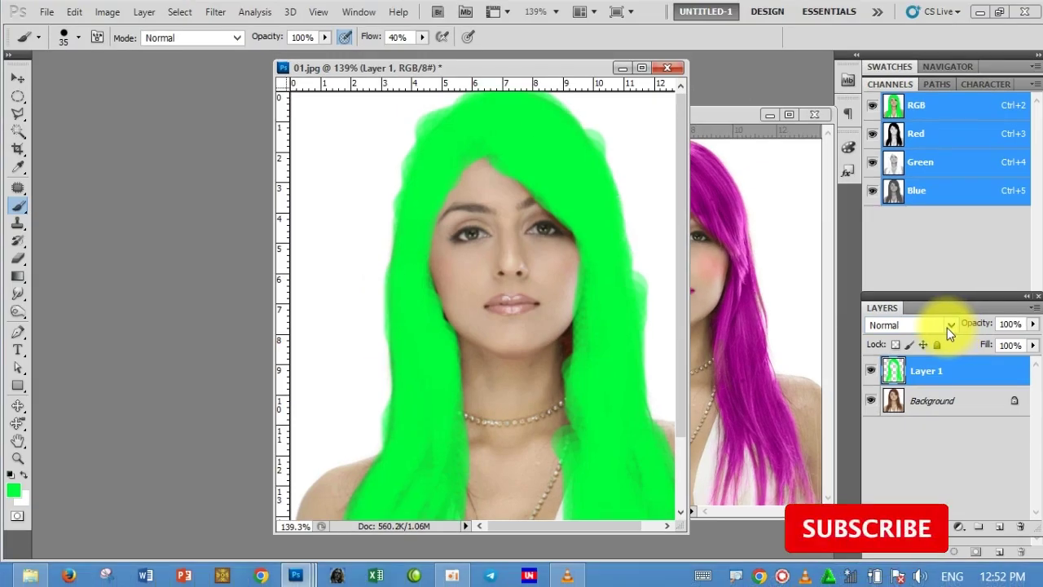
click(947, 328)
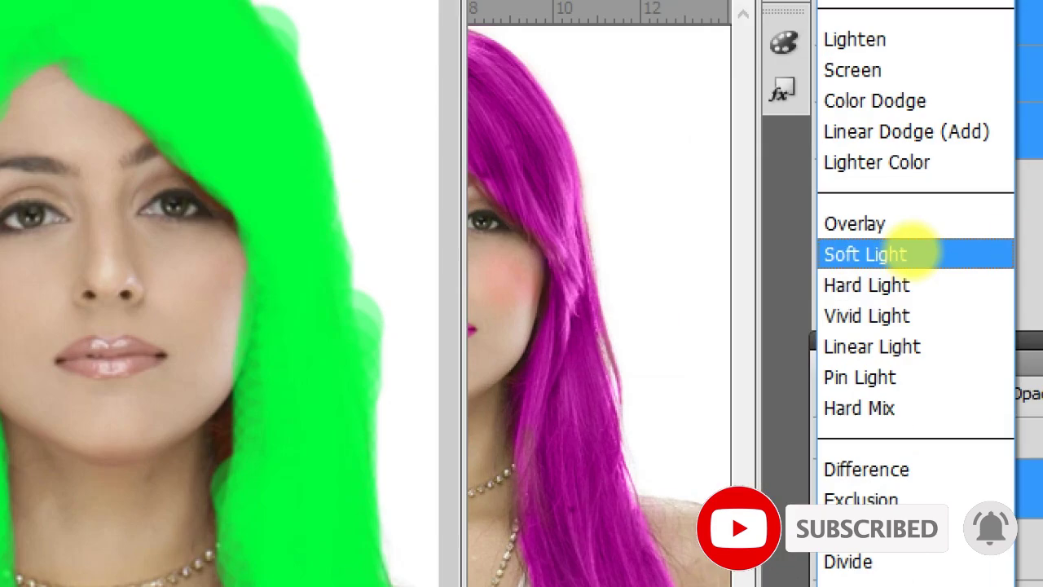
- Set Layer 1's blend mode to Soft Light and move 01.jpg aside to reveal Finish.jpg
key(Escape)
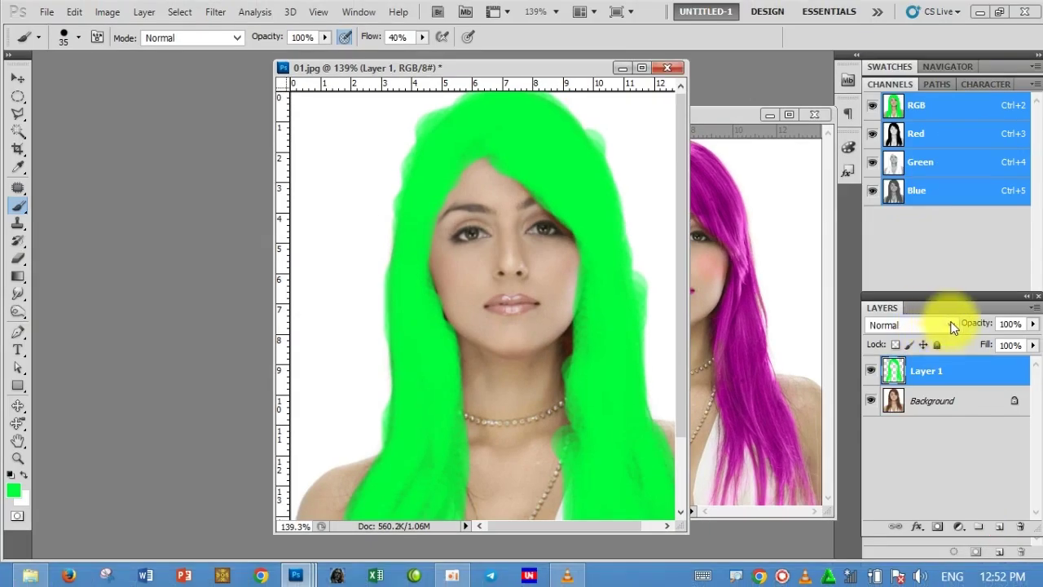
click(947, 327)
click(904, 253)
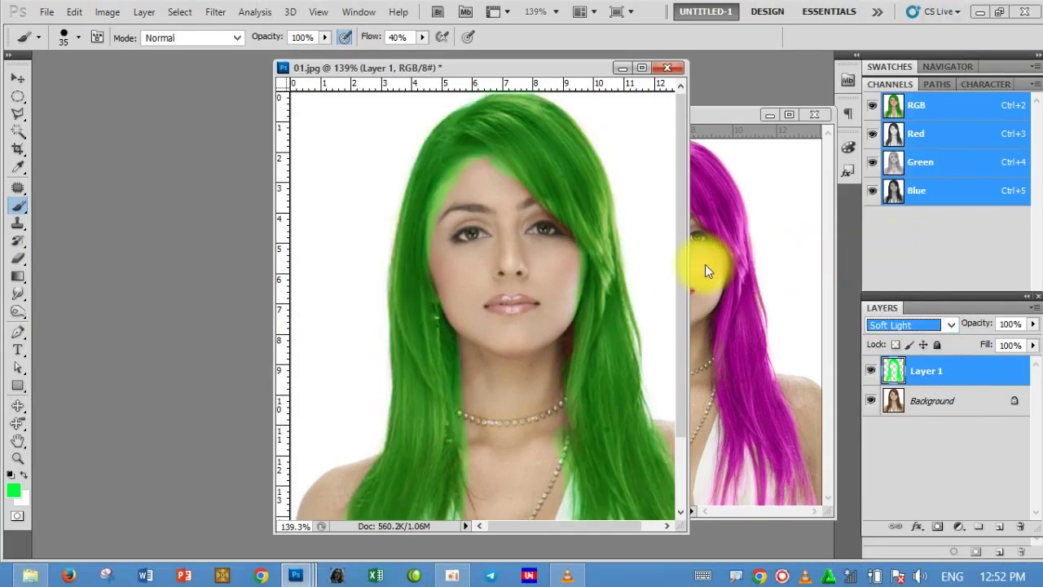
drag(574, 69, 374, 75)
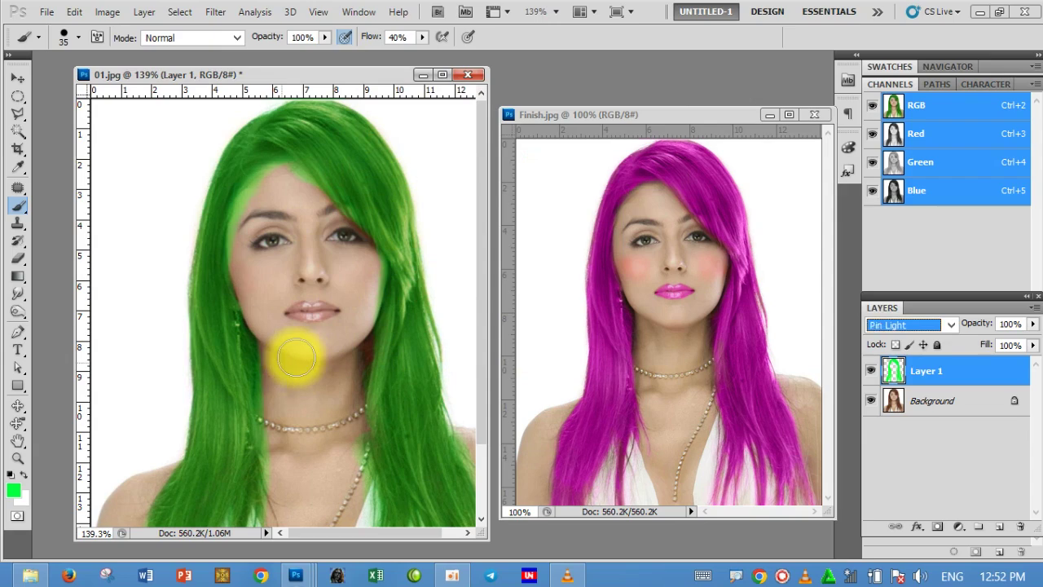
- Preview the Exclusion blend mode on the hair, then restore Soft Light
key(e)
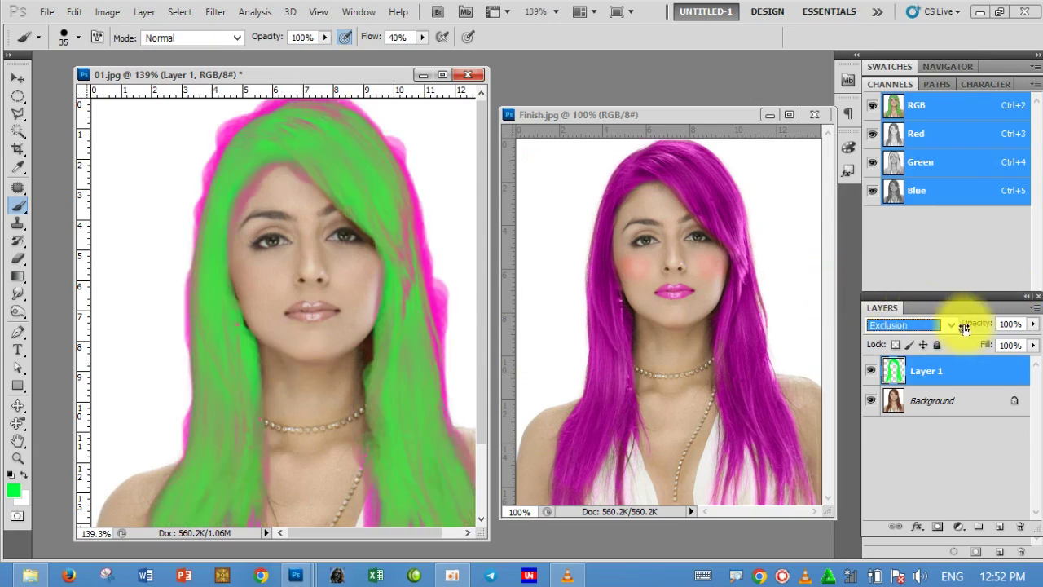
click(951, 324)
click(902, 250)
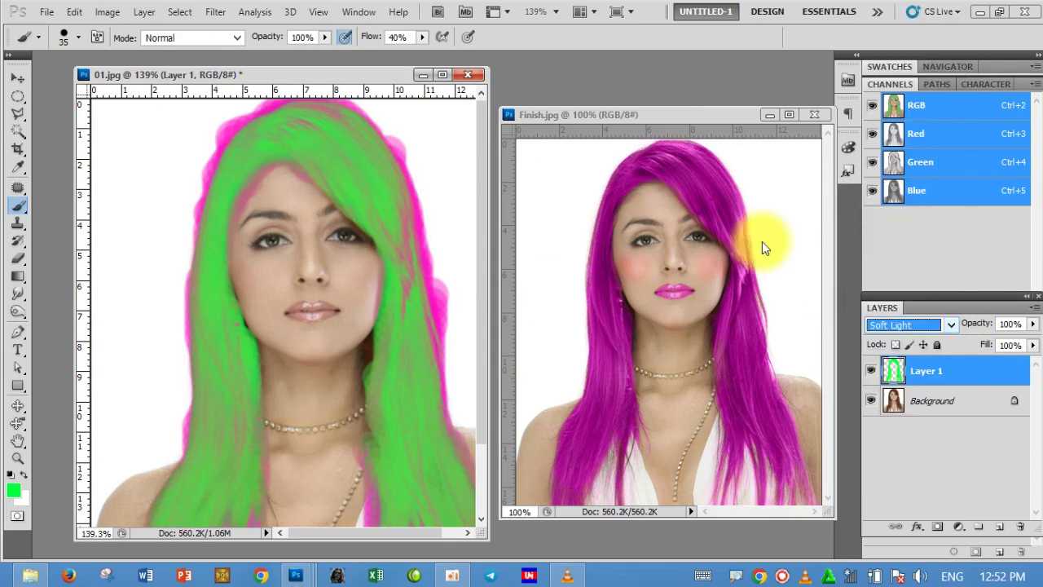
- Compare Hue, Vivid Light and Hard Light blend modes, then settle on Soft Light
click(13, 80)
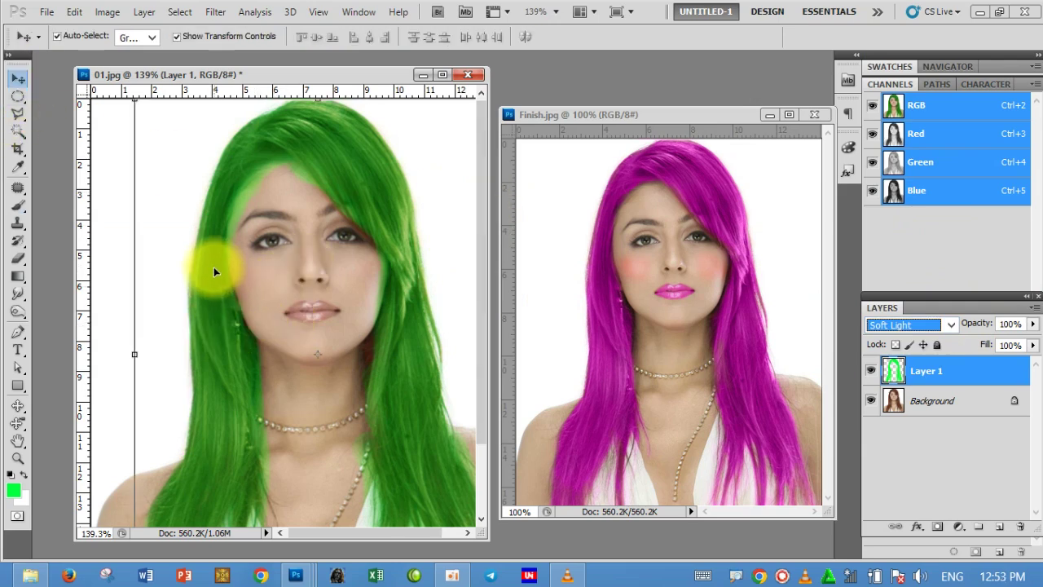
key(h)
key(u)
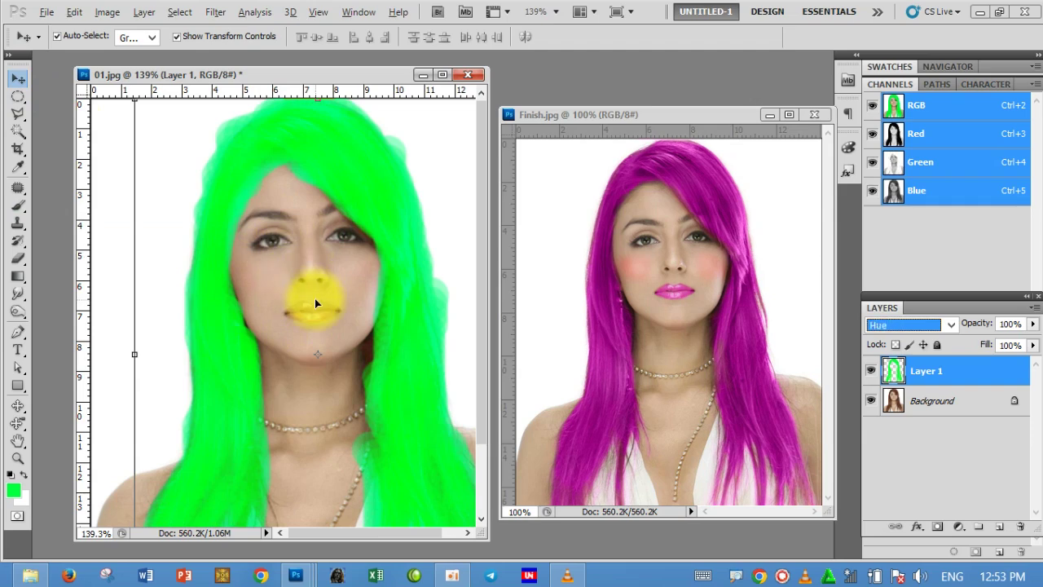
key(l)
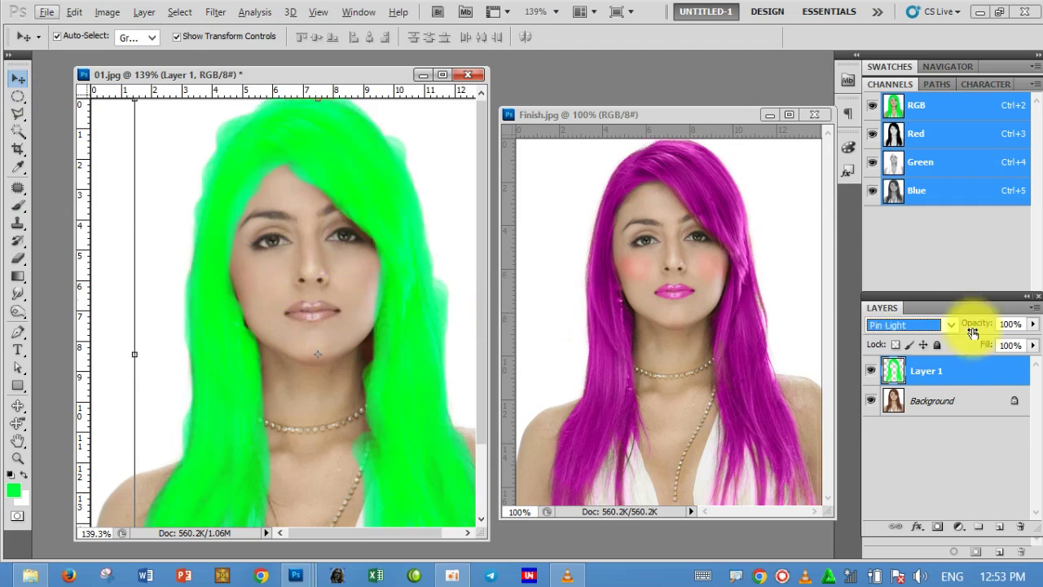
key(Up)
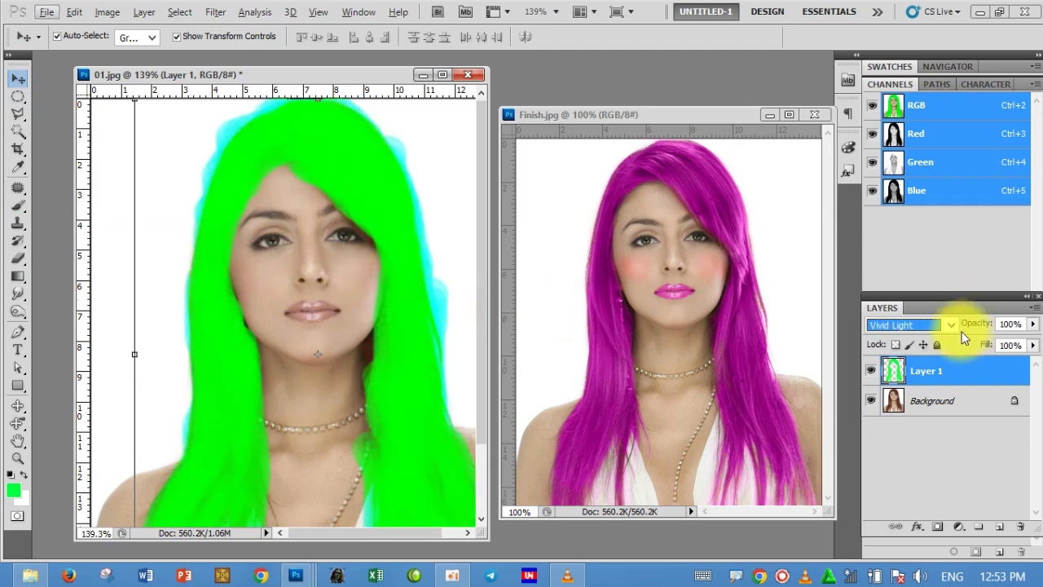
key(Up)
click(951, 324)
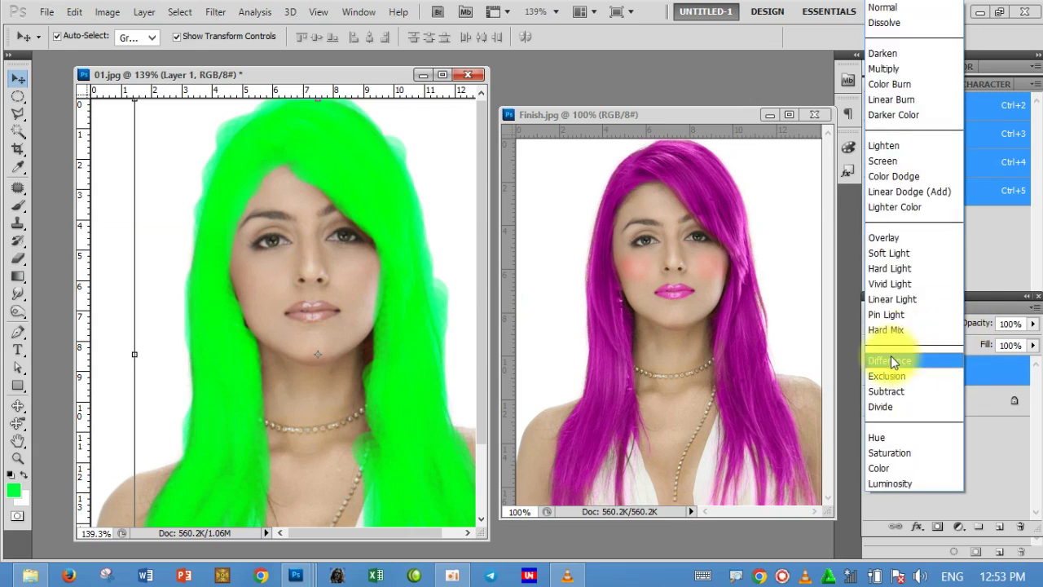
click(897, 312)
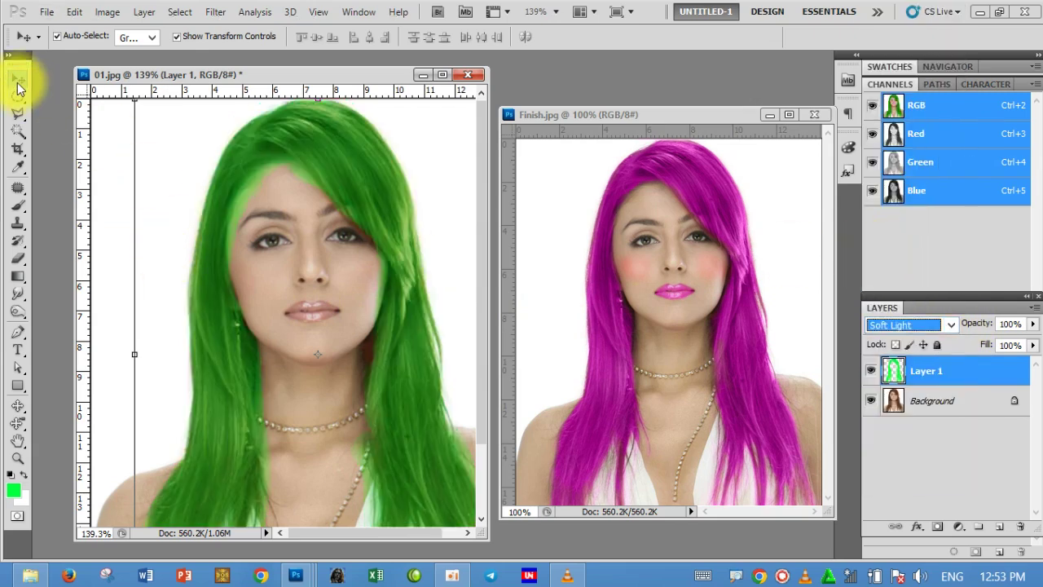
- Erase green spill from the forehead and eye area with the Eraser tool, undoing one mistaken stroke
right_click(16, 261)
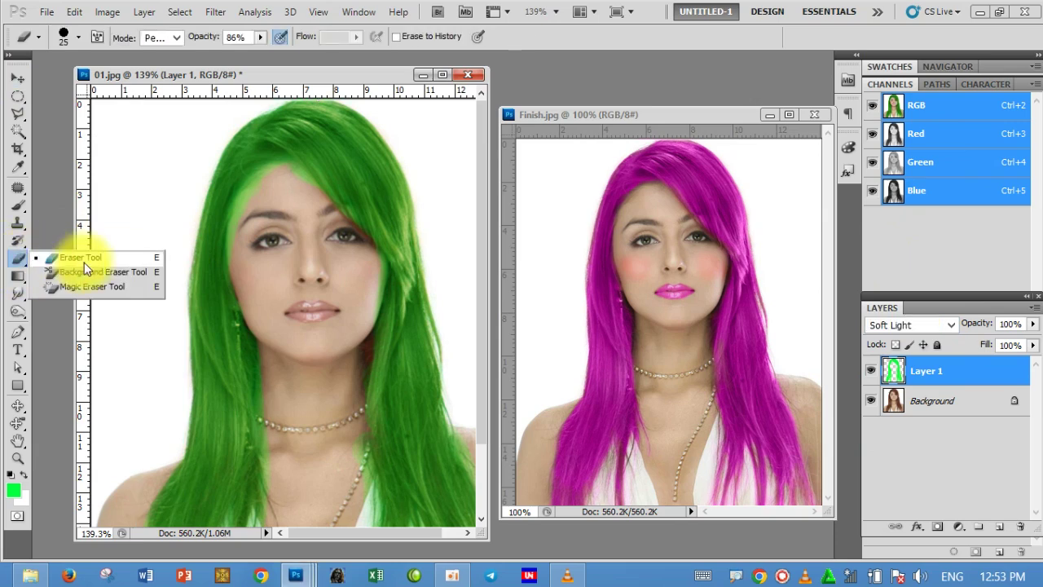
click(82, 260)
mouse_move(262, 232)
mouse_down()
mouse_move(282, 188)
mouse_move(256, 190)
mouse_move(242, 240)
mouse_move(280, 174)
mouse_move(256, 186)
mouse_move(244, 233)
mouse_move(254, 190)
mouse_move(286, 172)
mouse_move(310, 199)
mouse_move(277, 170)
mouse_move(251, 198)
mouse_move(282, 278)
mouse_up()
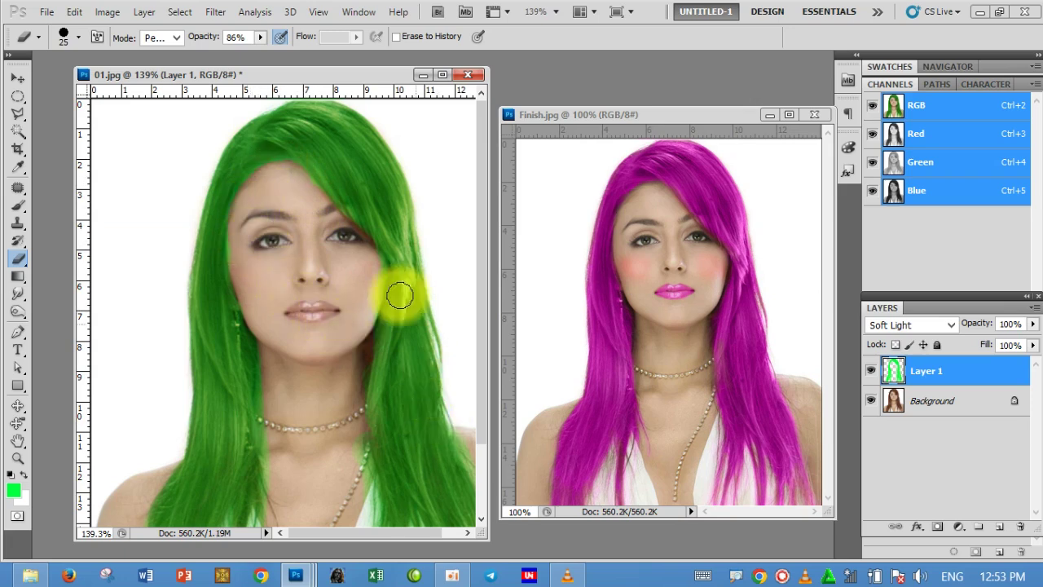
drag(408, 75, 573, 82)
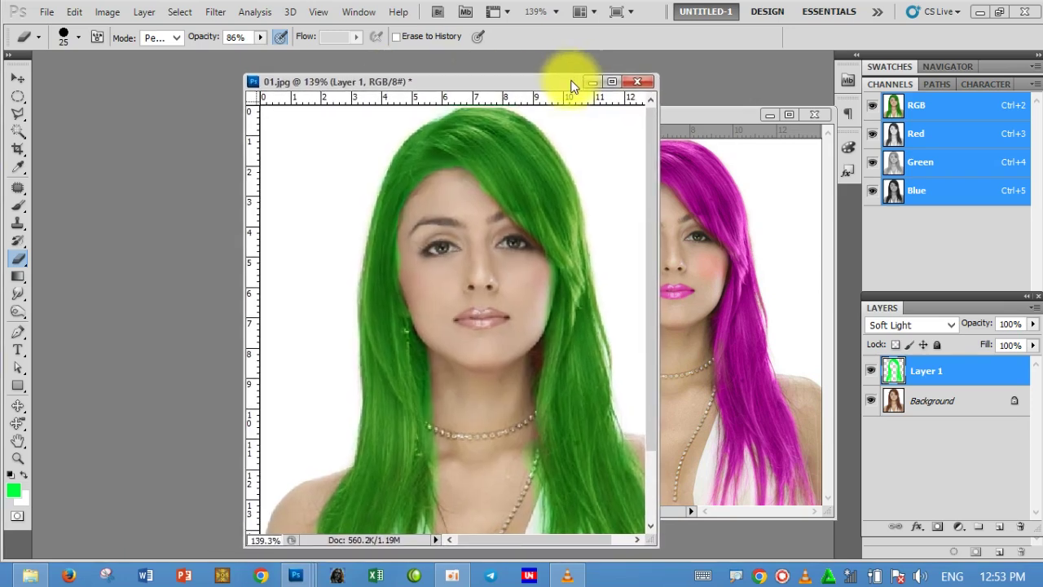
drag(401, 358, 367, 226)
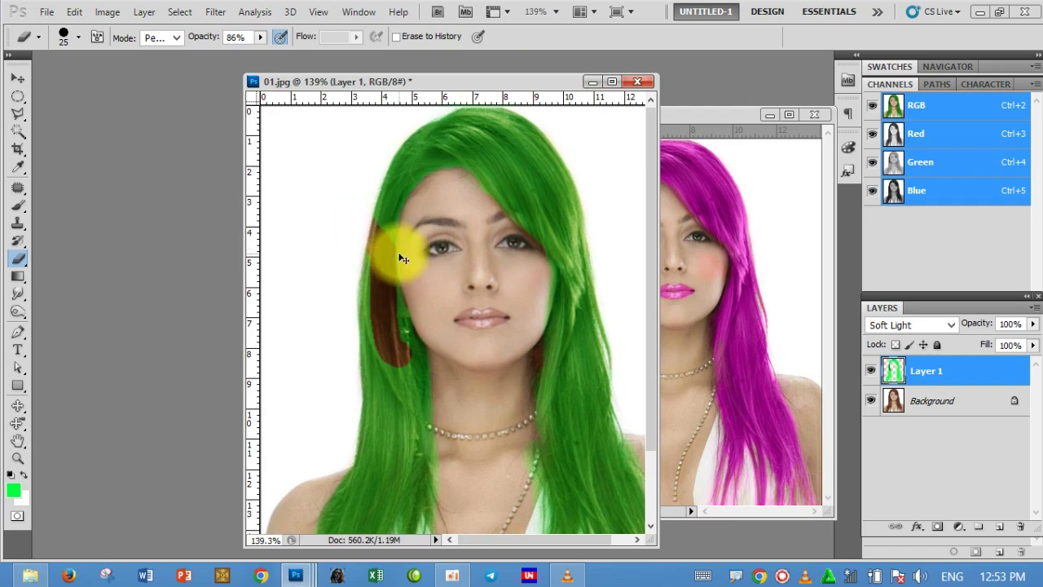
key(ctrl+z)
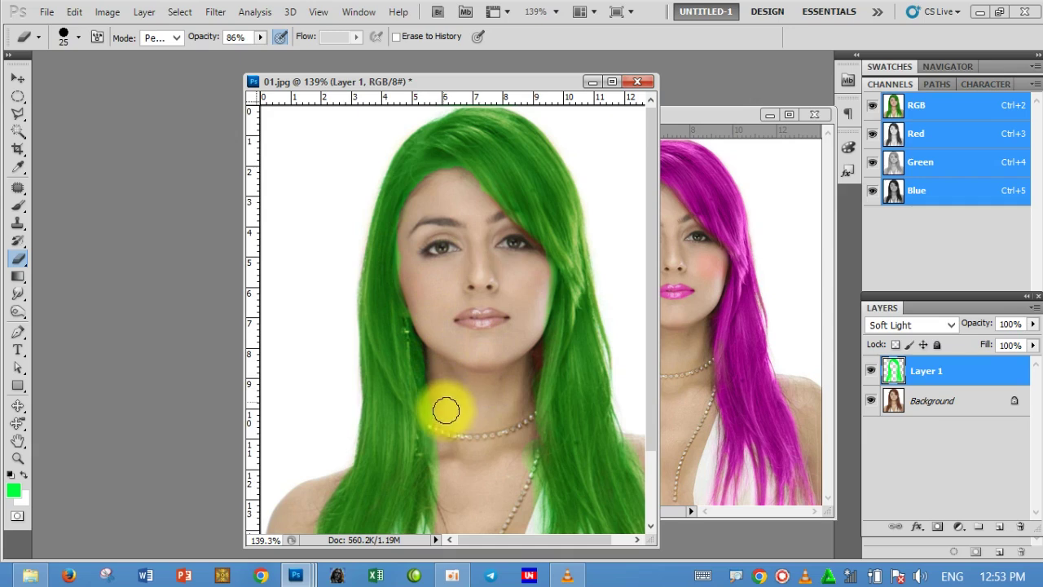
- Erase the green tint from the neck and necklace
scroll(517, 432, down, 1)
scroll(517, 431, down, 1)
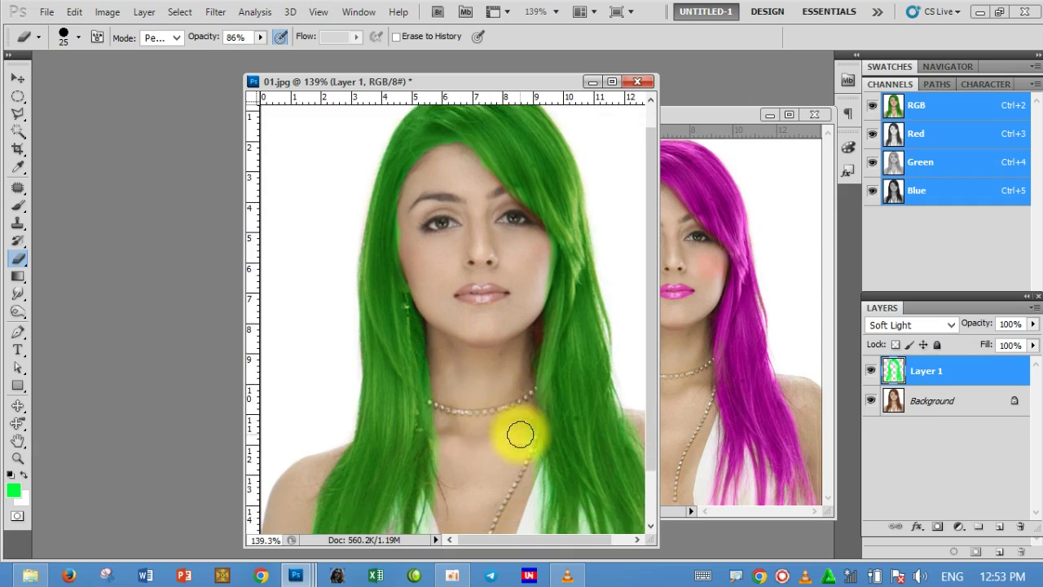
scroll(562, 408, down, 1)
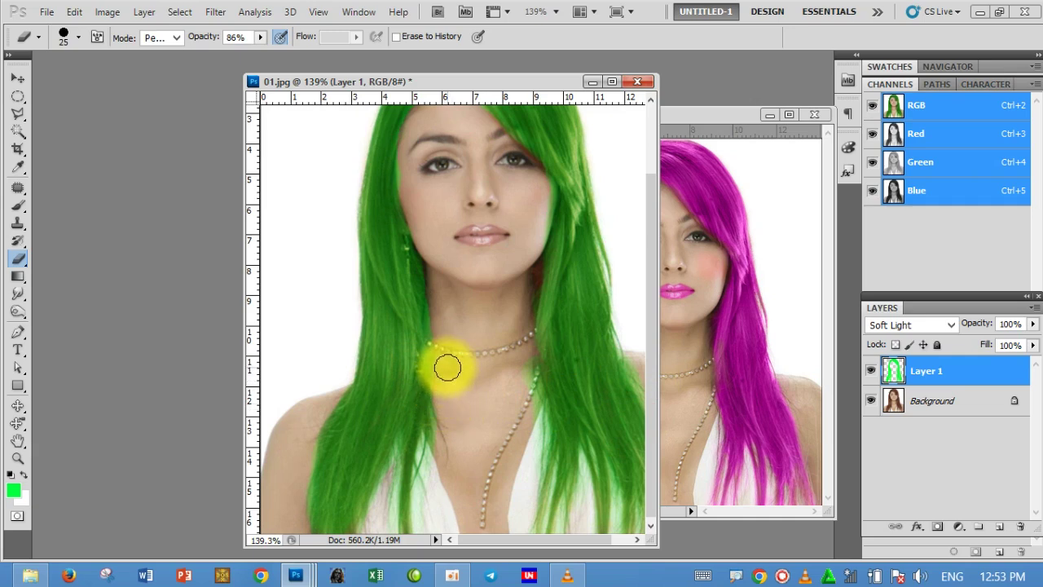
mouse_move(448, 368)
mouse_down()
mouse_move(511, 442)
mouse_move(500, 375)
mouse_move(518, 369)
mouse_up()
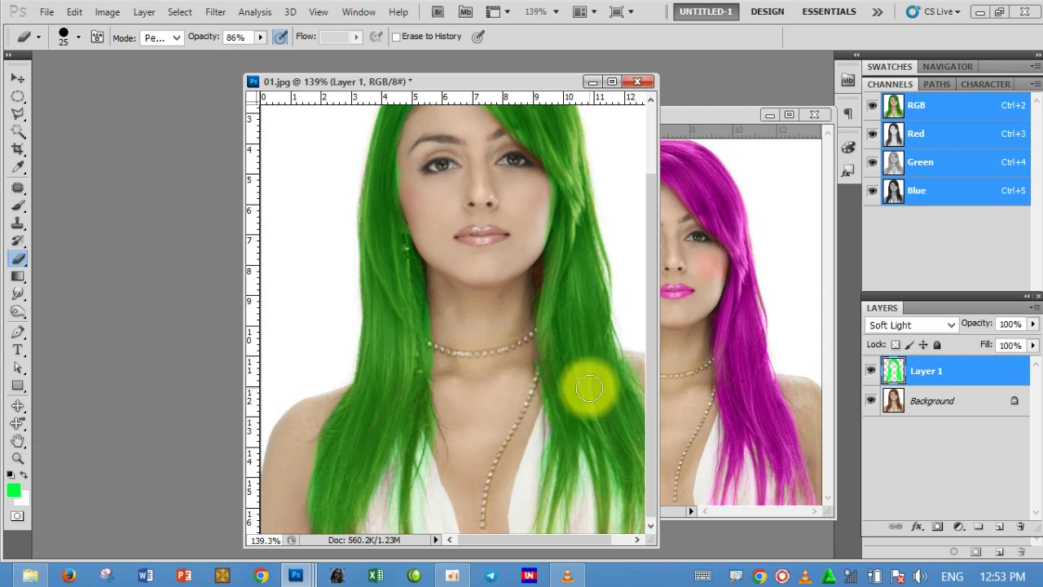
- Erase the green spill along the right cheek edge
scroll(541, 377, up, 3)
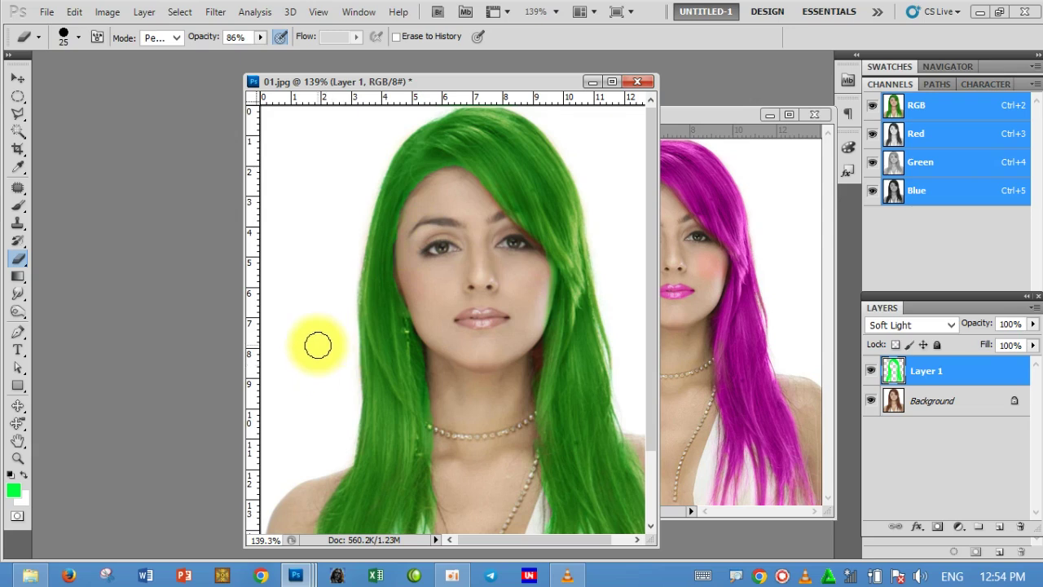
mouse_move(507, 270)
mouse_down()
mouse_move(548, 268)
mouse_move(539, 321)
mouse_move(454, 371)
mouse_move(514, 410)
mouse_move(435, 473)
mouse_move(507, 459)
mouse_move(498, 475)
mouse_move(532, 489)
mouse_up()
scroll(521, 473, down, 1)
scroll(526, 438, down, 2)
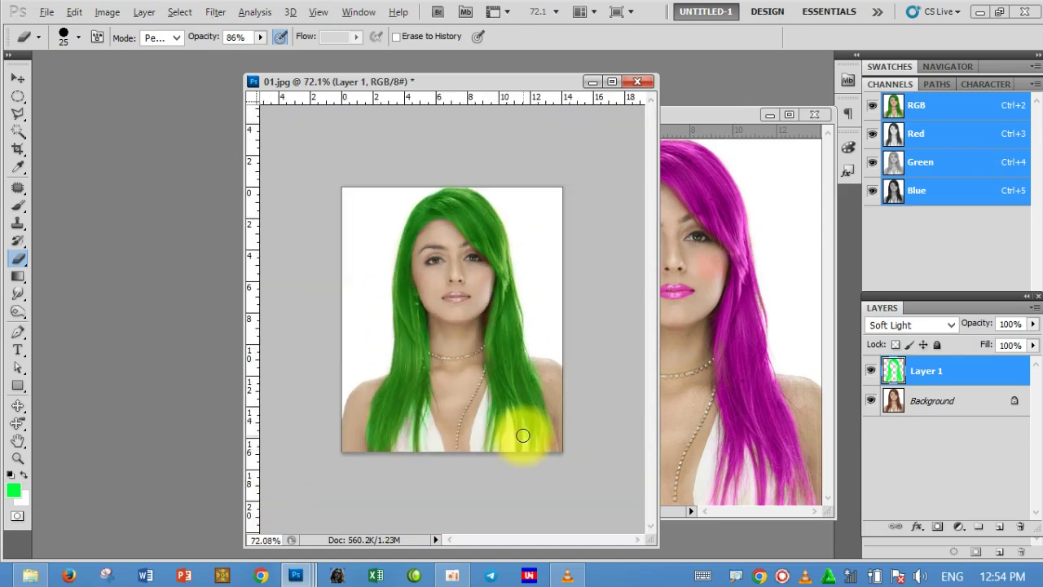
scroll(526, 433, up, 1)
scroll(523, 436, up, 1)
scroll(522, 436, up, 1)
scroll(521, 436, up, 1)
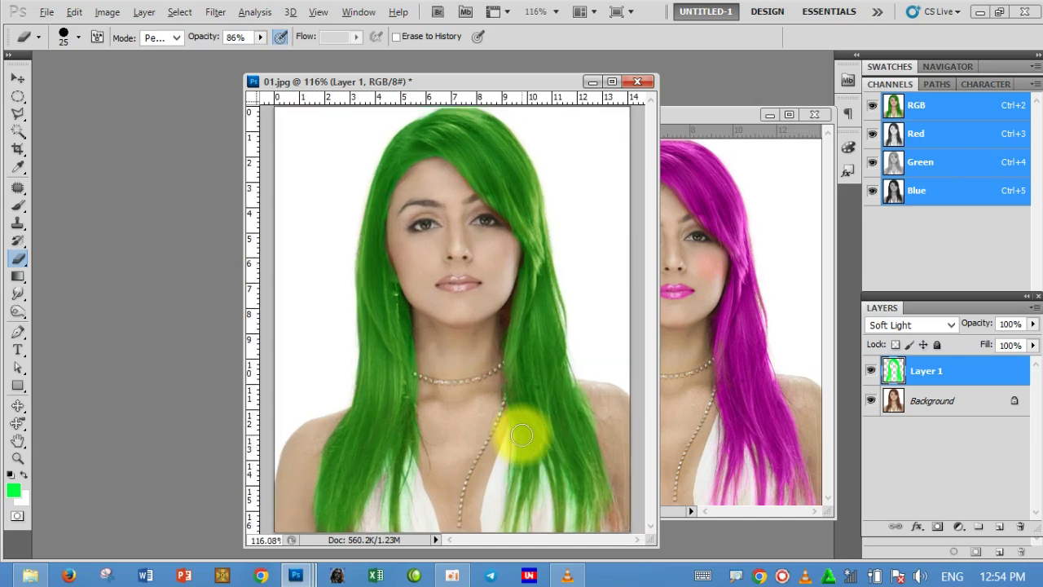
scroll(522, 433, down, 2)
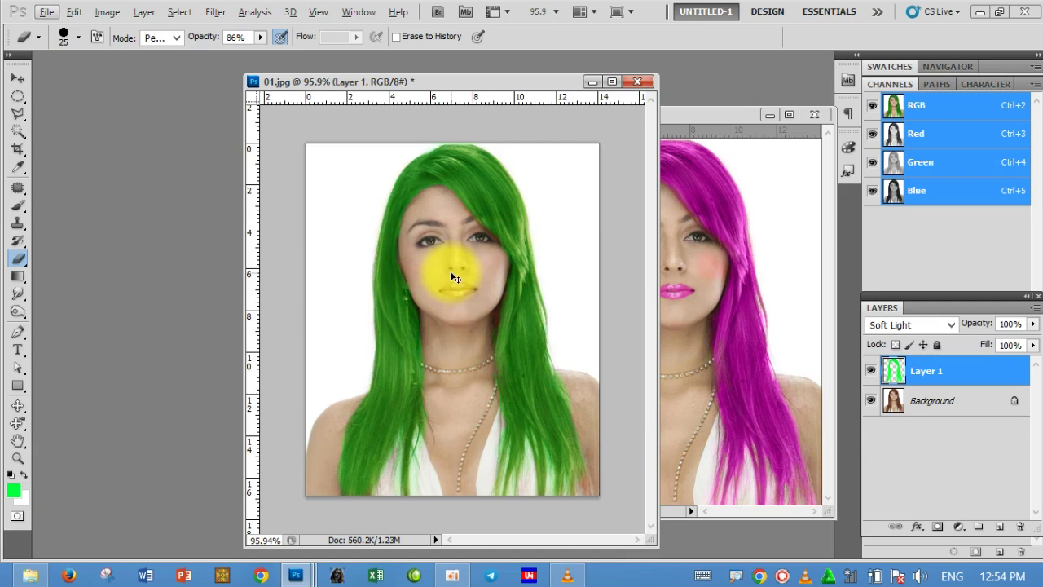
click(18, 77)
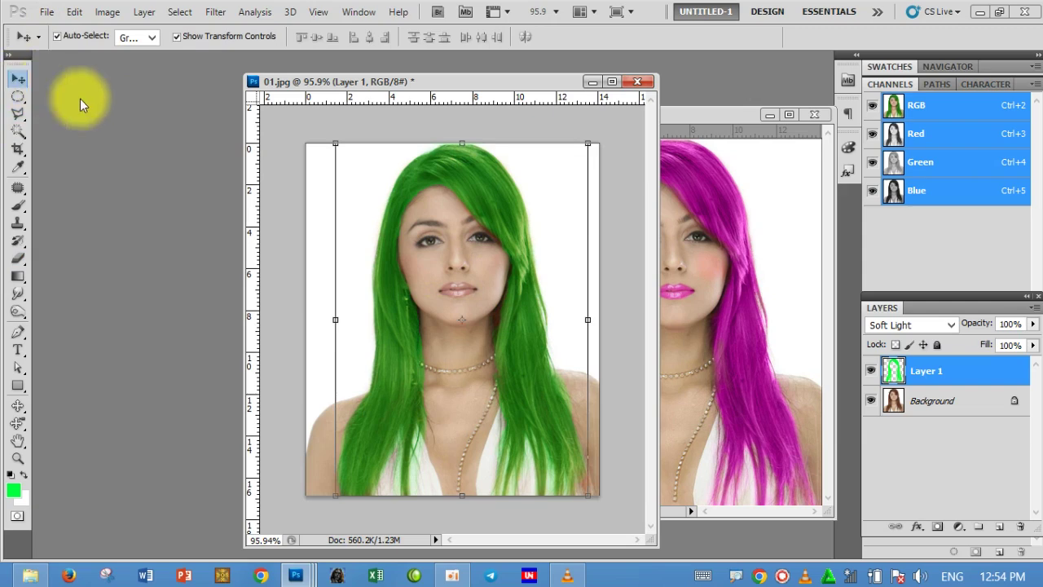
- Open Hue/Saturation on Layer 1 and shift the hair hue from green toward blue
click(313, 127)
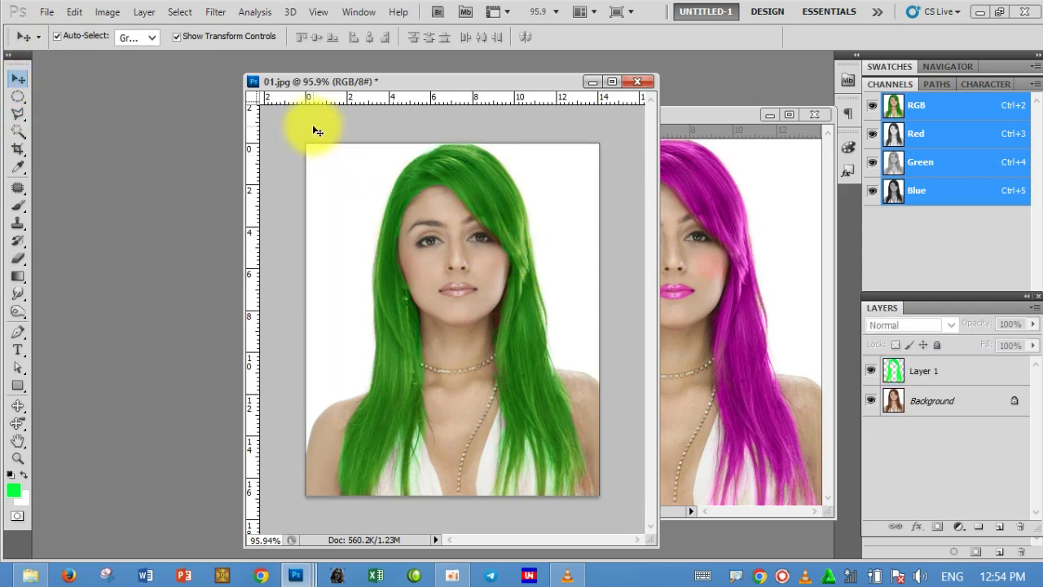
click(977, 382)
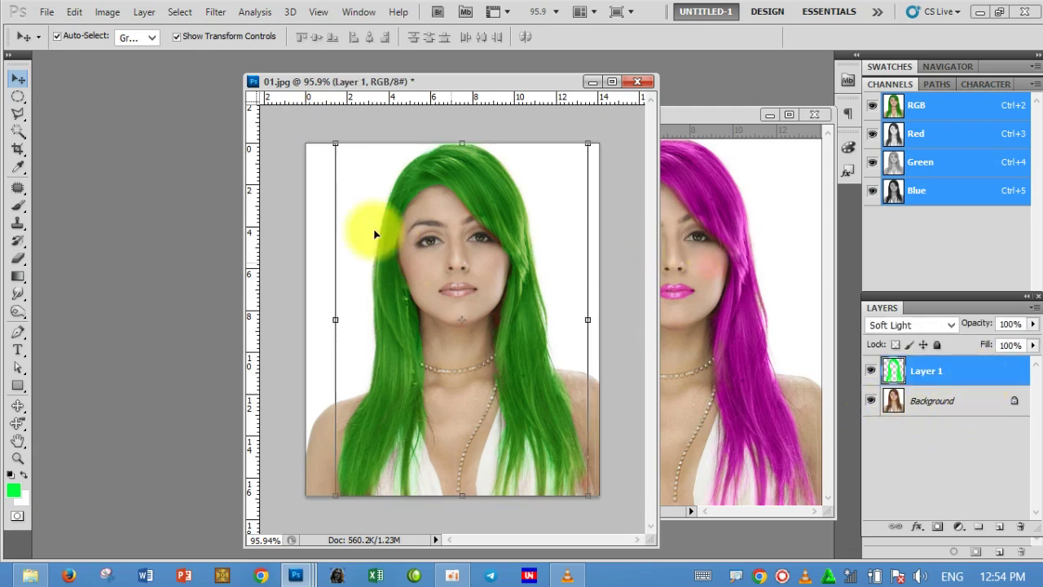
key(ctrl+u)
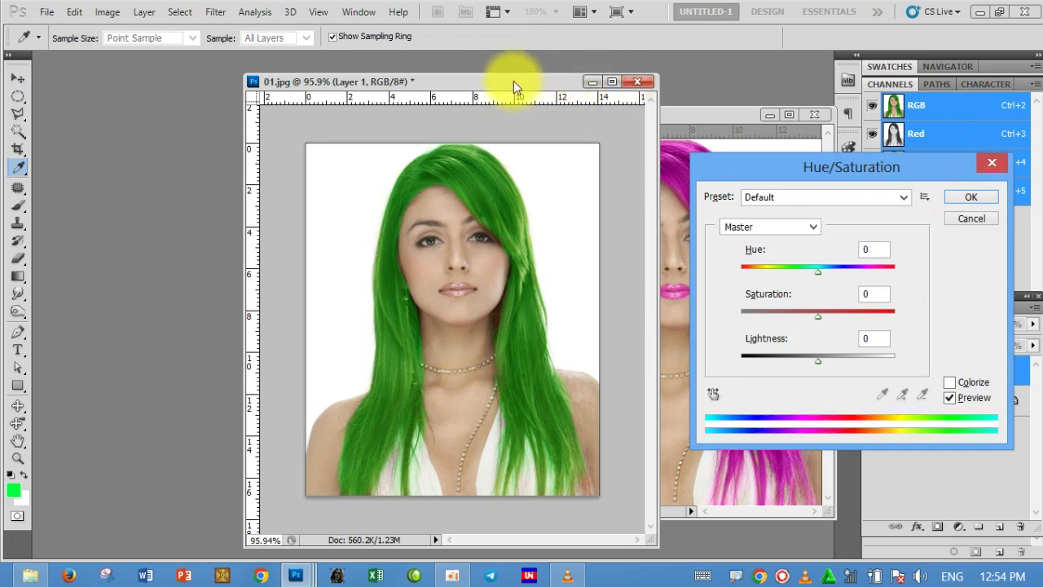
drag(514, 81, 339, 70)
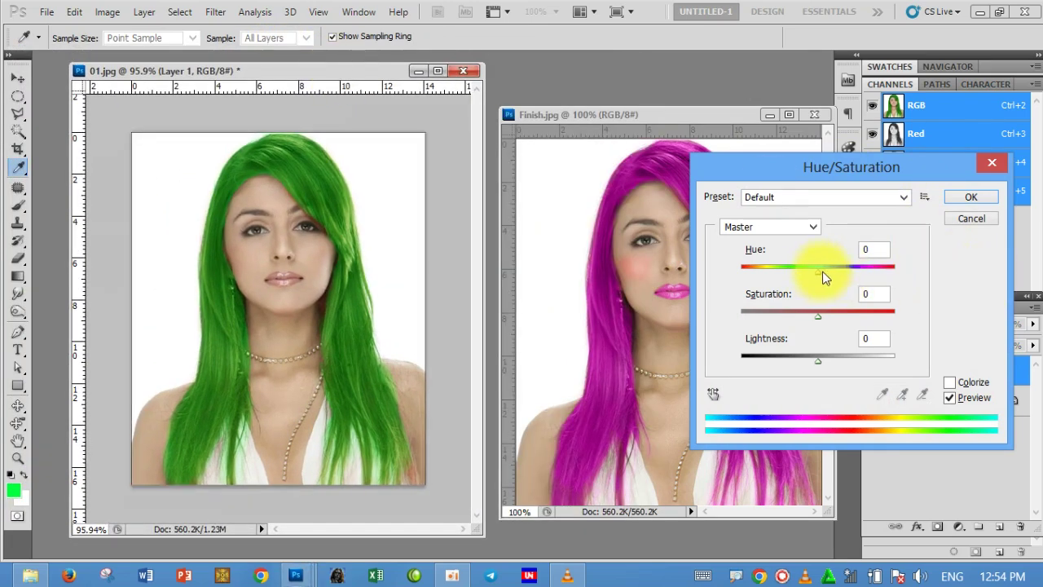
key(Up)
key(Up)
key(Up)
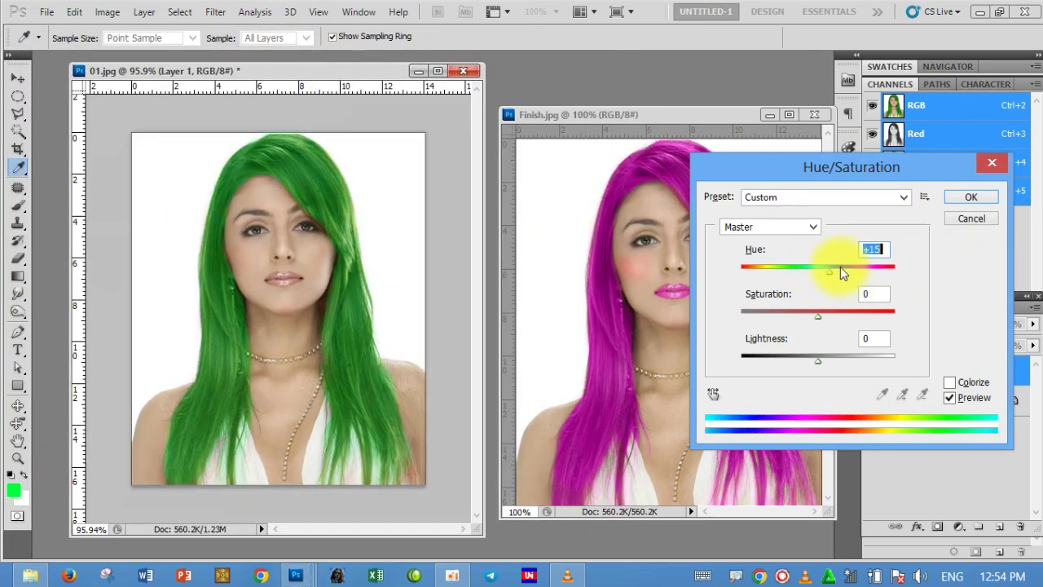
key(Up)
key(Up)
key(Up)
key(Up)
key(Up)
key(Up)
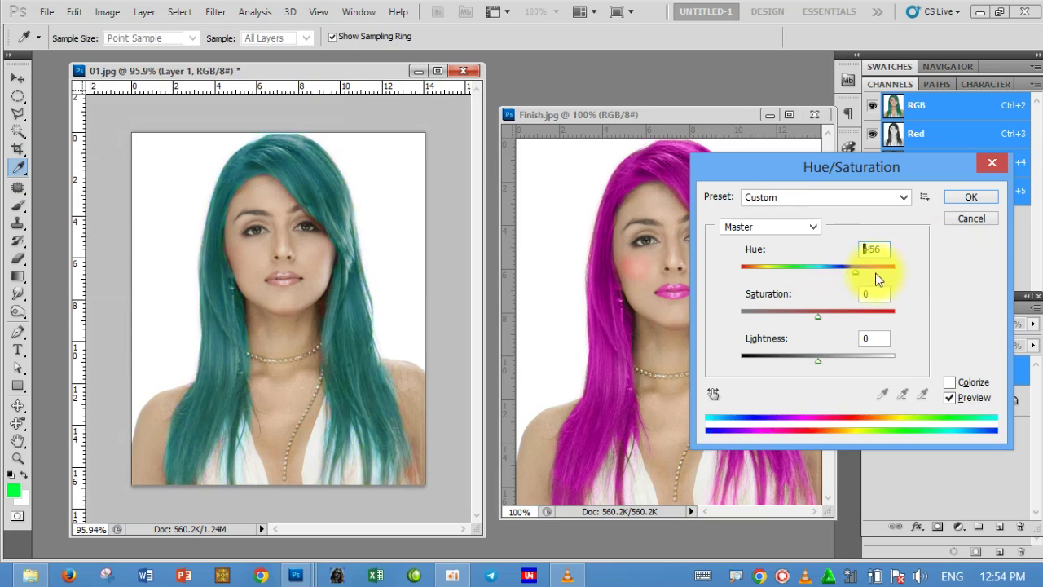
key(Up)
key(Up)
key(Up)
key(Up)
key(Up)
key(Up)
key(Up)
key(Up)
key(Up)
key(Up)
key(Up)
key(Up)
key(Up)
key(Up)
key(Up)
key(Up)
key(Up)
key(Up)
key(Up)
key(Up)
key(Up)
key(Up)
key(Up)
- Fine-tune the hue to about +160 to match Finish.jpg's magenta and apply it
key(Up)
key(Up)
key(Up)
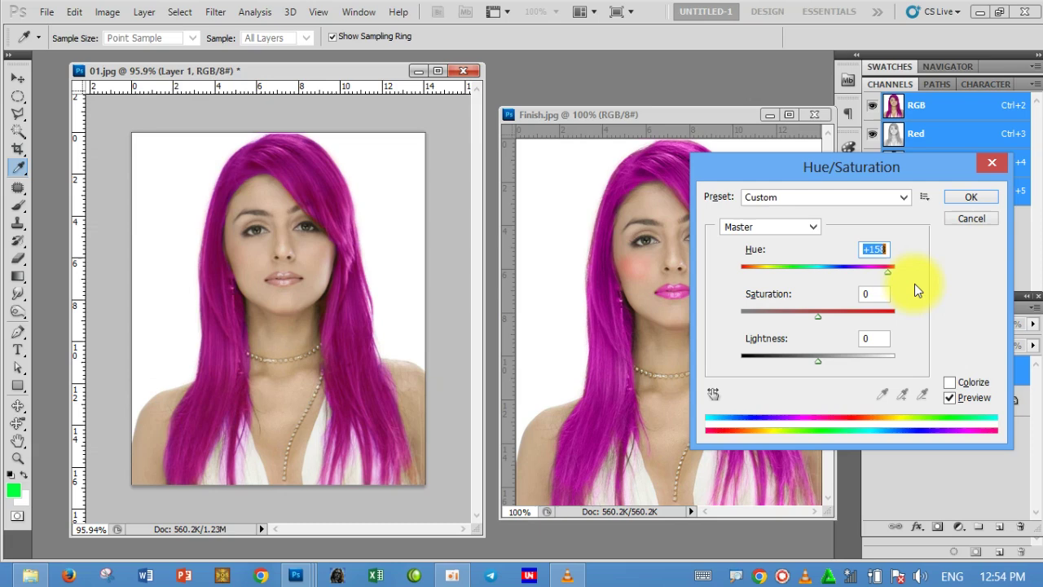
key(Up)
key(Up)
key(Up)
key(Up)
key(Down)
key(Down)
key(Down)
key(Down)
key(Up)
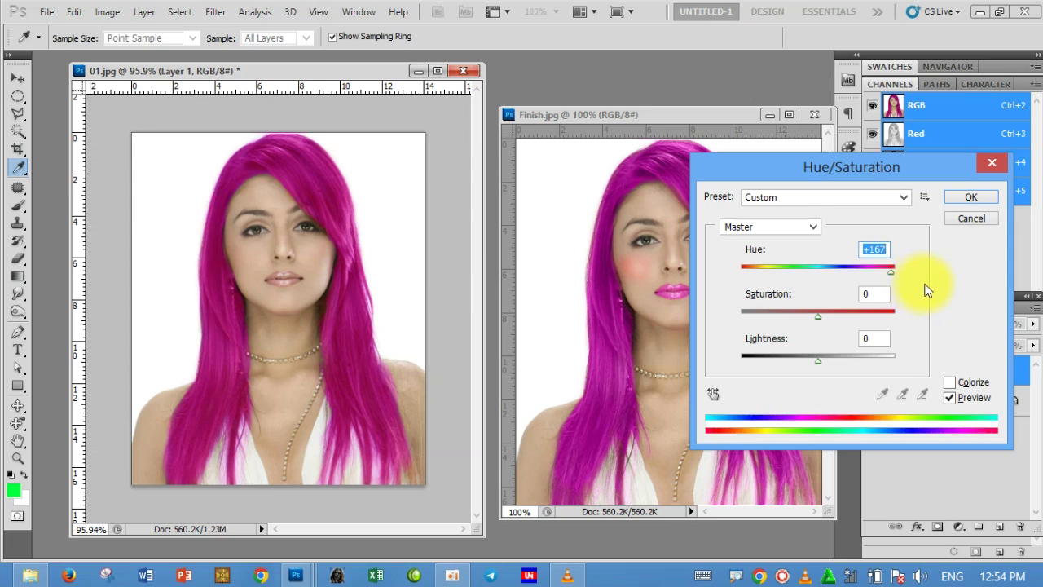
key(Up)
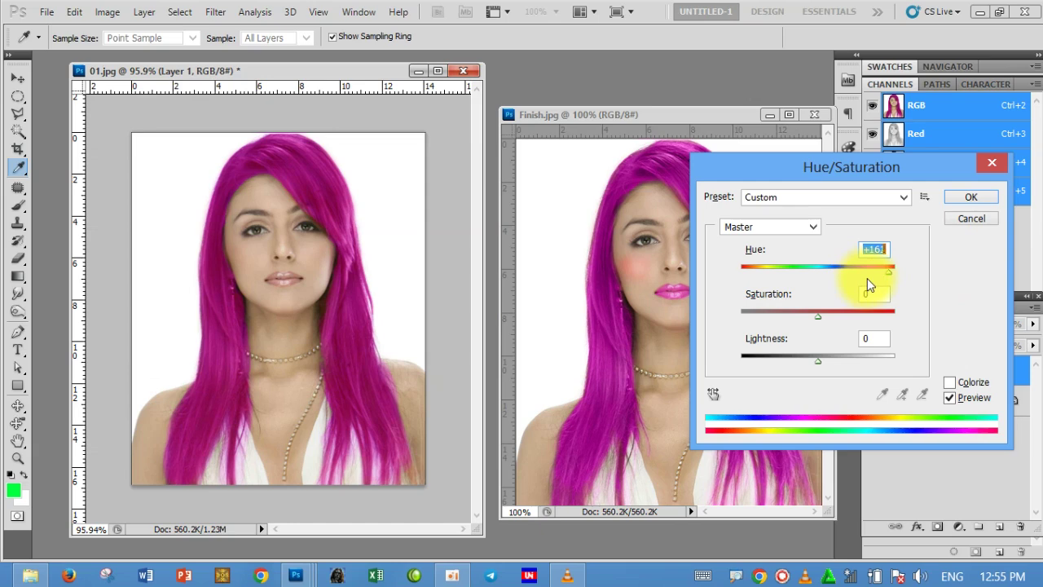
key(Down)
key(Down)
key(Down)
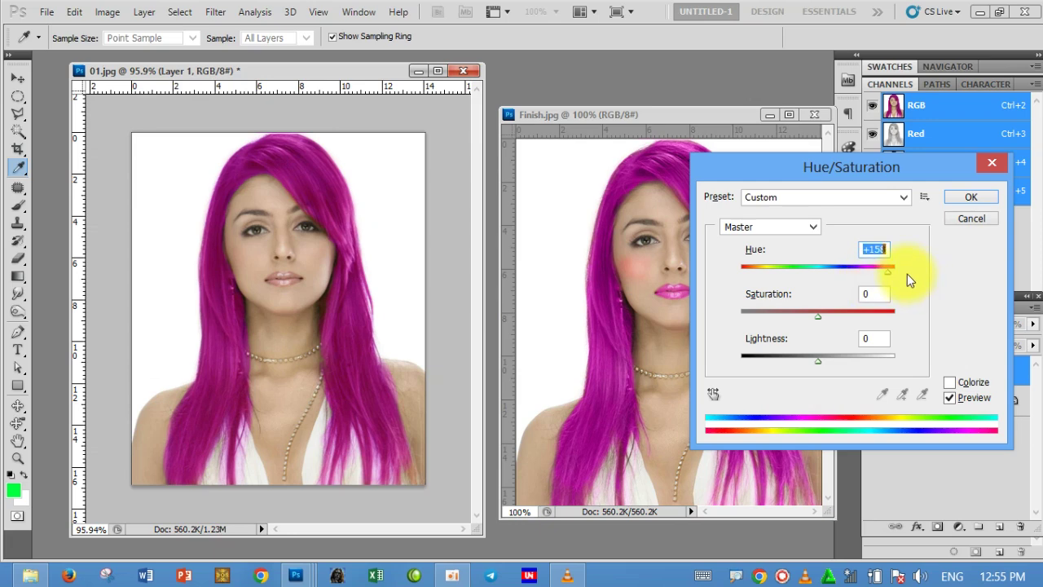
key(Up)
key(Up)
key(Down)
key(Up)
click(971, 198)
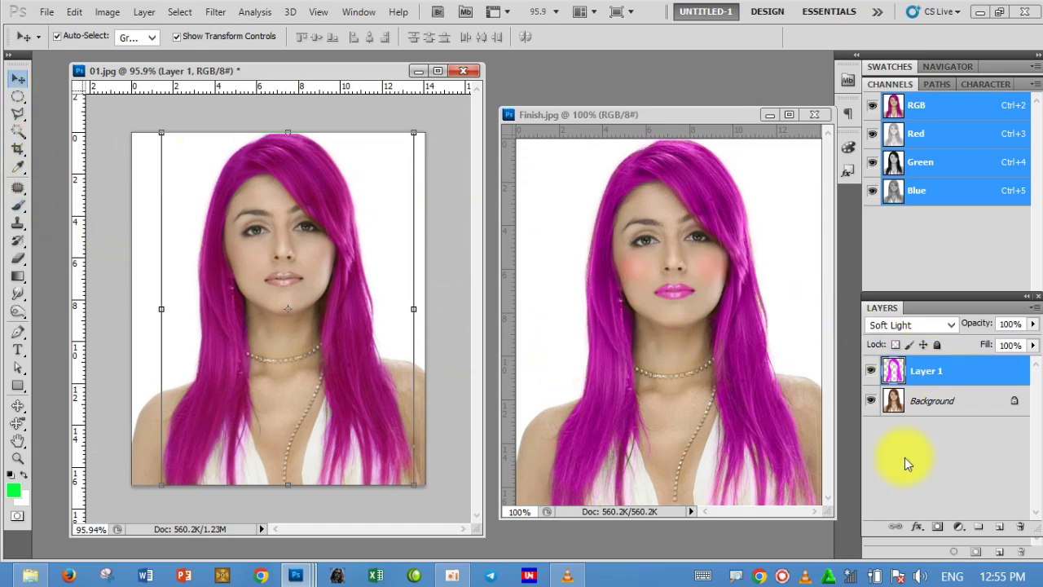
- Add an empty Layer 2, select the Brush Tool, zoom on the lips and shrink the brush to 9
click(999, 528)
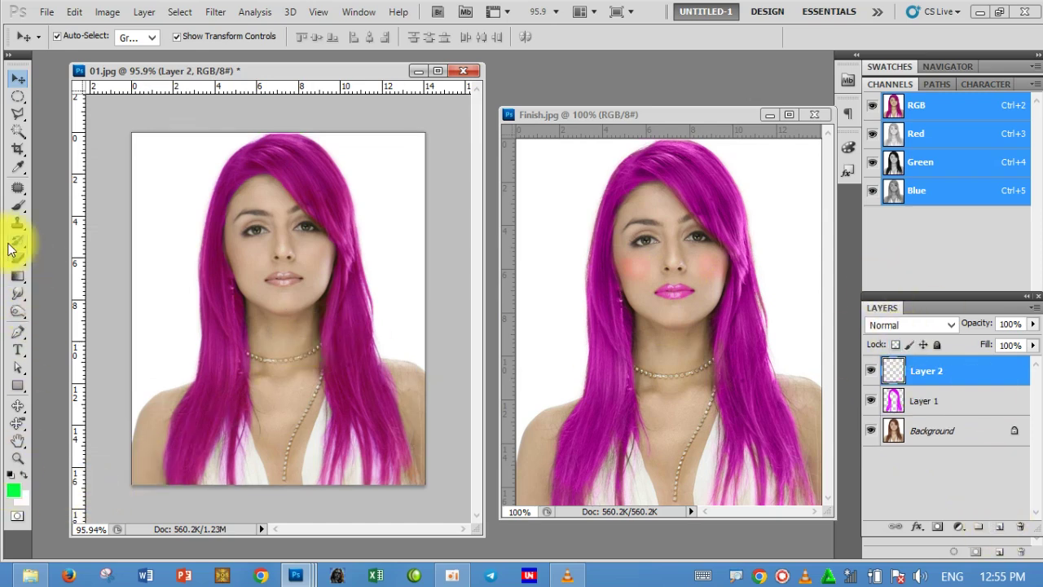
click(18, 204)
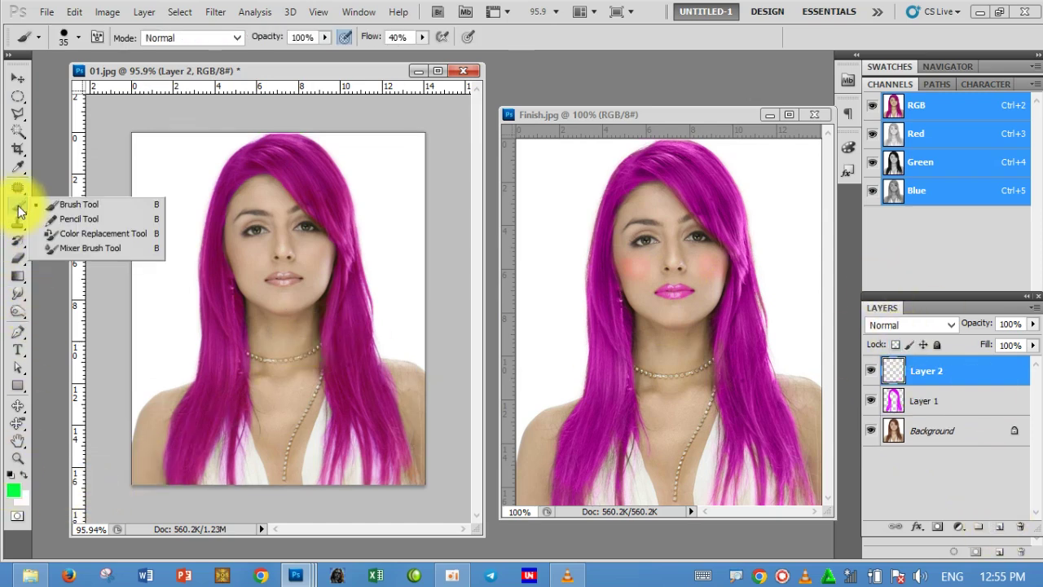
click(84, 206)
scroll(209, 333, up, 2)
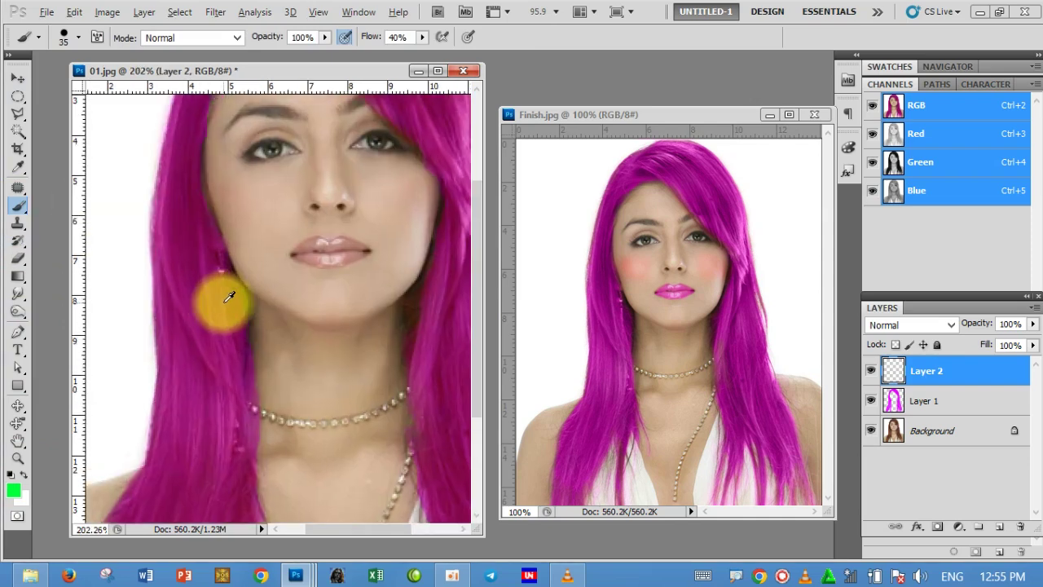
scroll(221, 298, up, 2)
scroll(407, 234, down, 1)
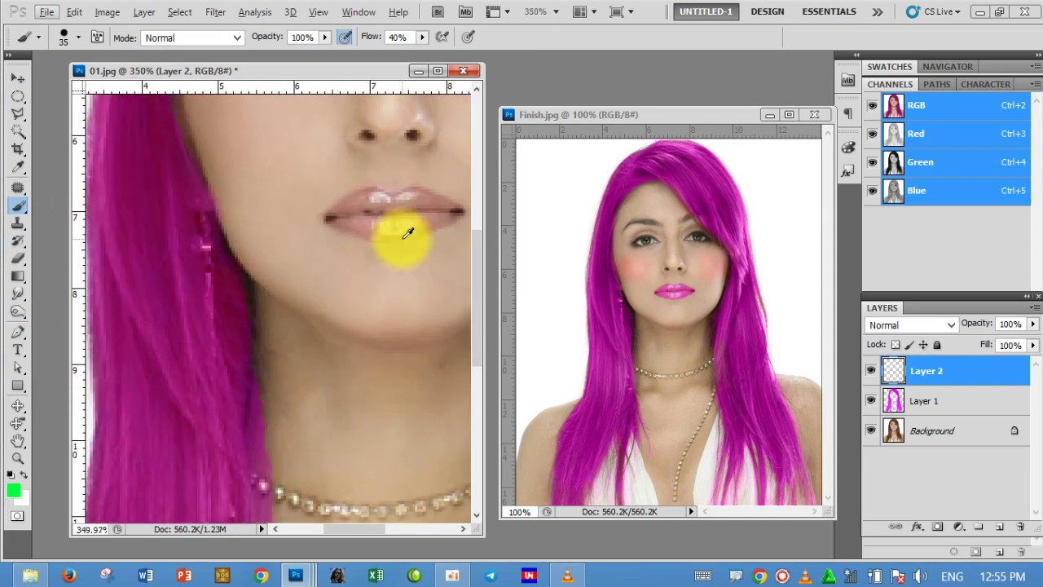
key(bracketleft)
key(bracketleft)
key(bracketleft)
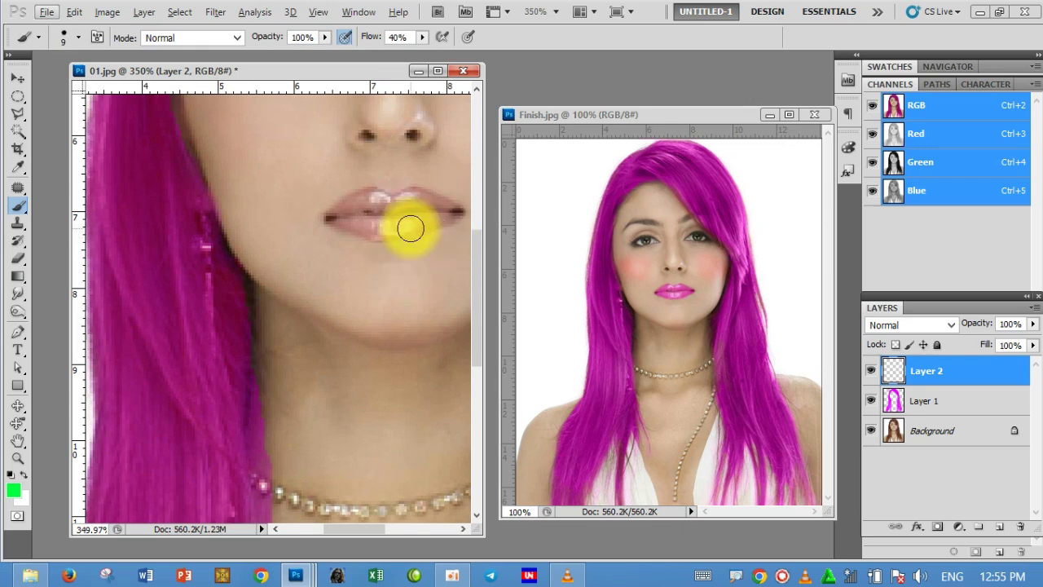
key(bracketleft)
key(bracketleft)
key(bracketleft)
key(bracketleft)
- Brush bright green across both lips on Layer 2, starting at the right corner
mouse_move(458, 211)
mouse_down()
mouse_move(361, 228)
mouse_move(321, 214)
mouse_move(358, 192)
mouse_move(383, 199)
mouse_up()
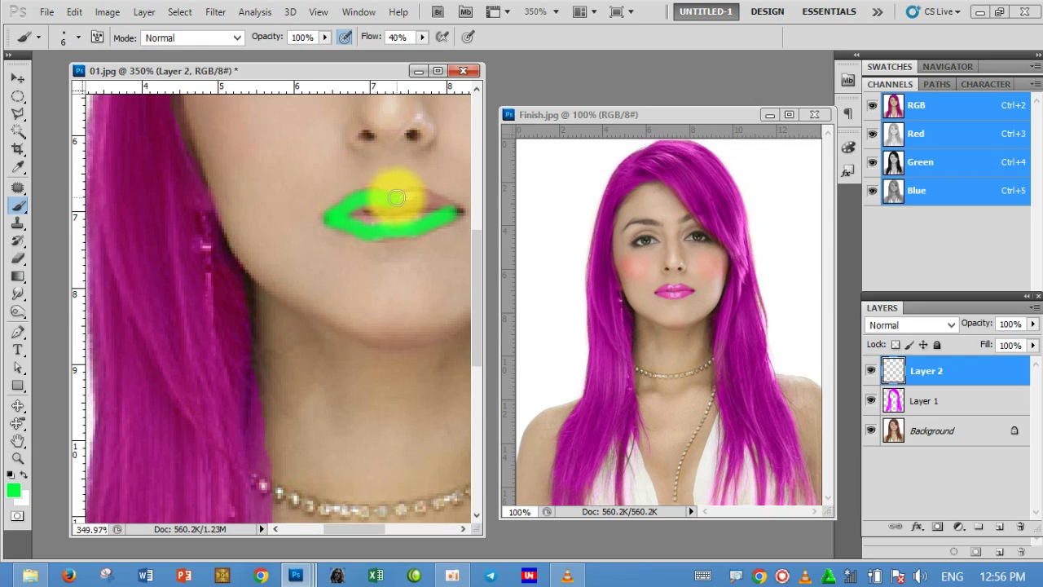
mouse_move(419, 197)
mouse_down()
mouse_move(455, 214)
mouse_move(345, 217)
mouse_move(418, 215)
mouse_move(361, 204)
mouse_move(361, 186)
mouse_move(396, 182)
mouse_move(432, 209)
mouse_move(415, 187)
mouse_move(454, 207)
mouse_move(377, 236)
mouse_move(359, 226)
mouse_move(366, 191)
mouse_move(324, 220)
mouse_move(397, 230)
mouse_move(339, 222)
mouse_move(358, 231)
mouse_move(438, 219)
mouse_move(382, 233)
mouse_move(400, 239)
mouse_up()
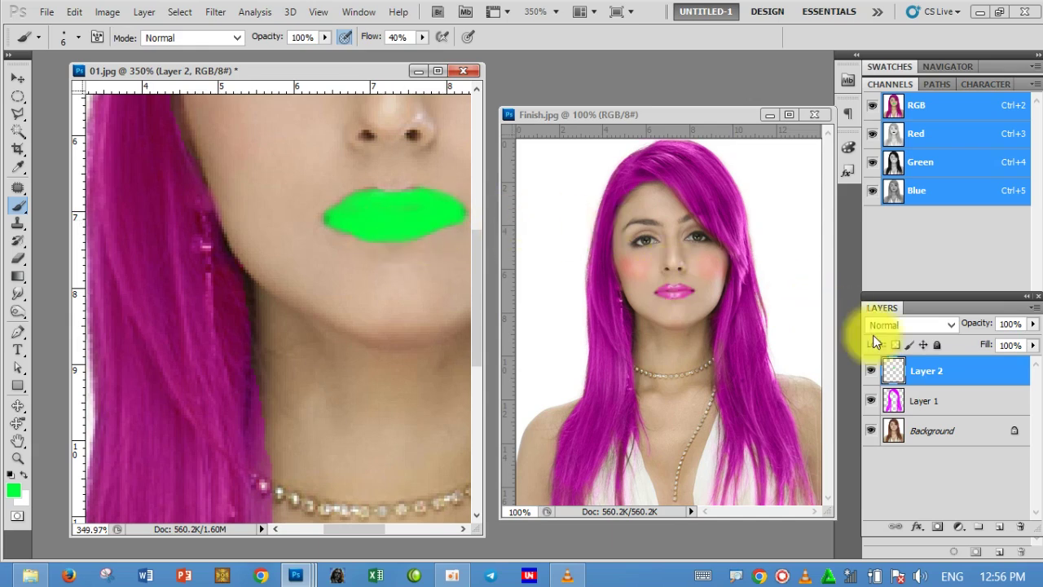
- Blend the lip paint as Soft Light and shift its hue to +162 for pink-magenta lips
click(952, 325)
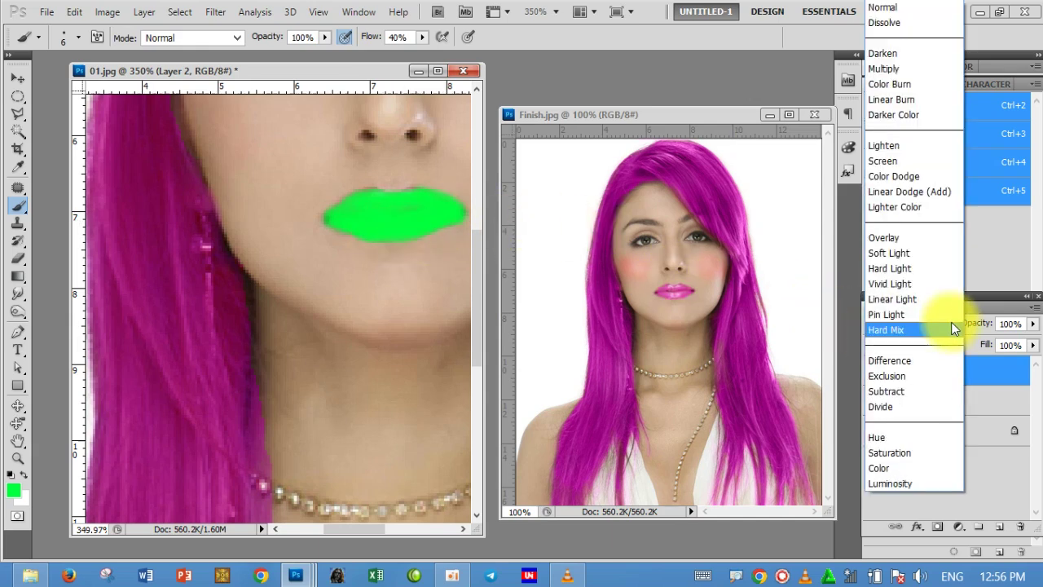
click(912, 253)
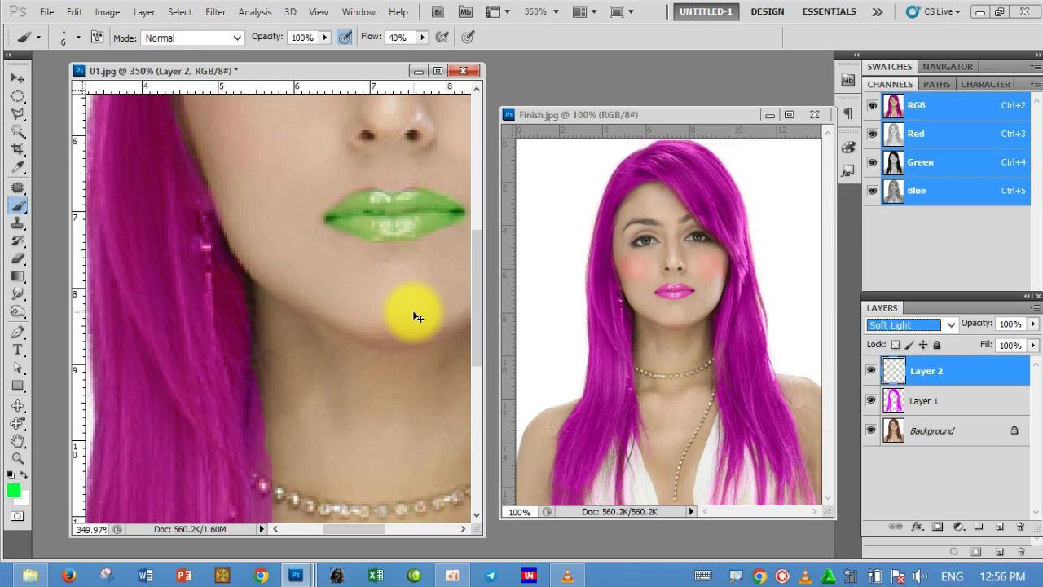
key(ctrl+u)
scroll(888, 271, up, 3)
click(846, 269)
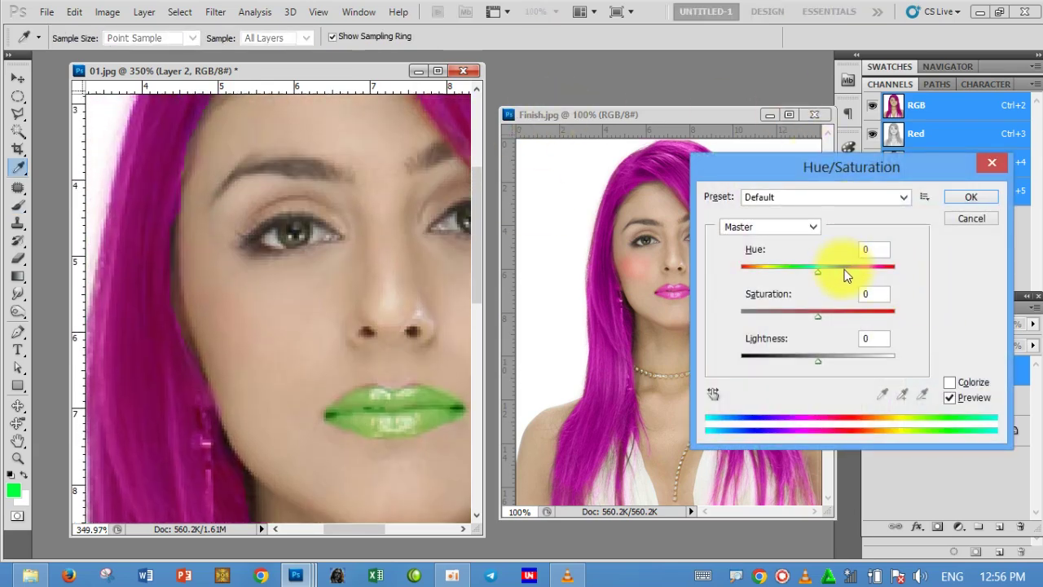
click(853, 268)
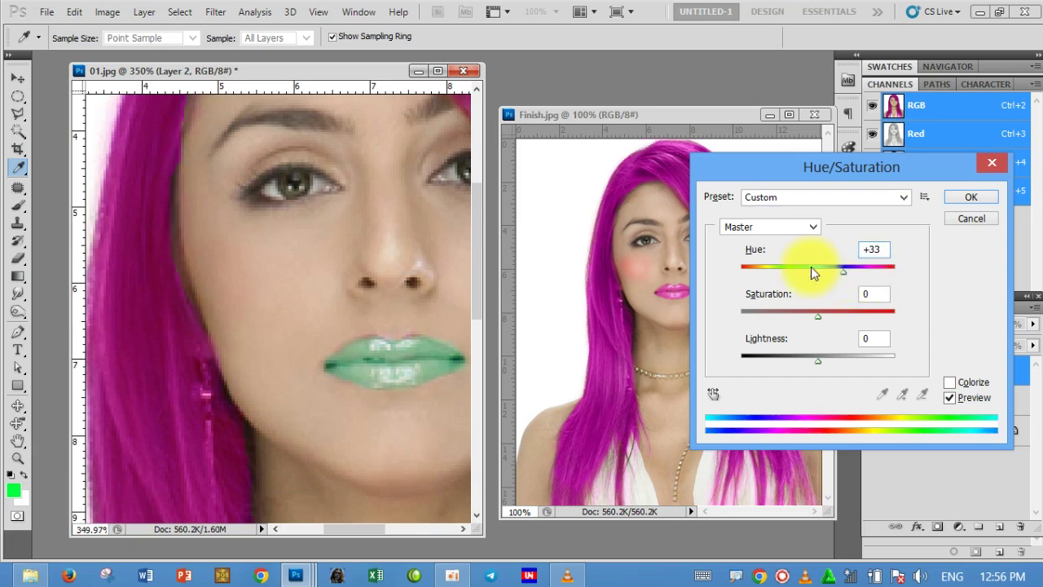
key(shift+Up)
key(shift+Up)
key(shift+Up)
key(shift+Up)
key(shift+Up)
key(shift+Up)
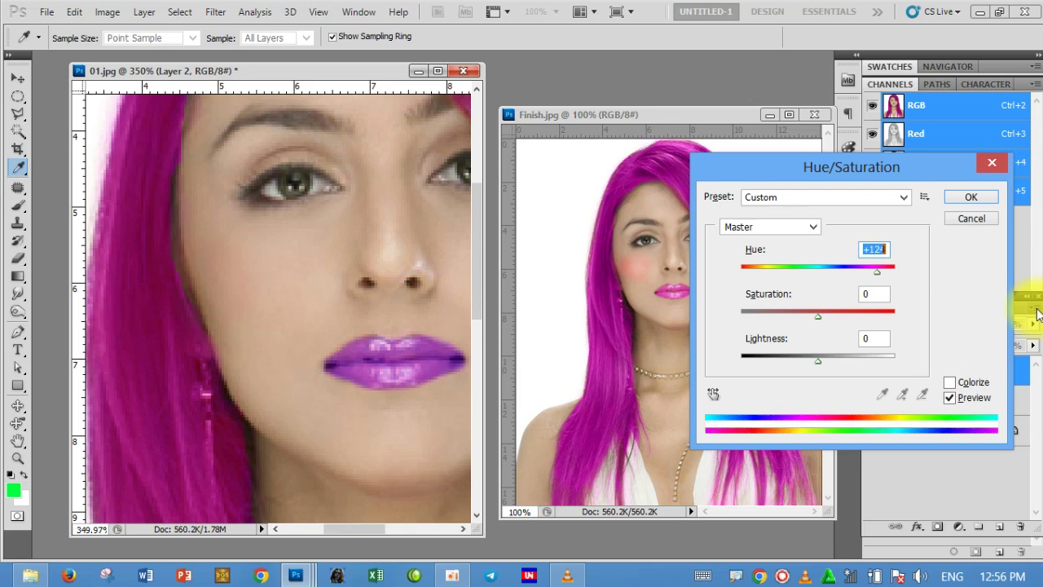
key(shift+Up)
drag(879, 272, 887, 273)
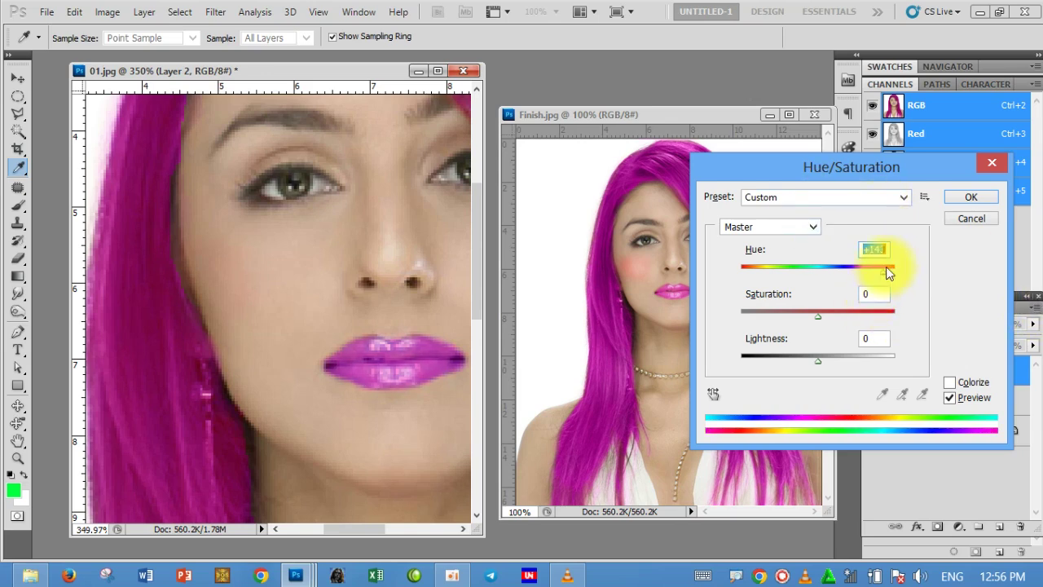
key(shift+Up)
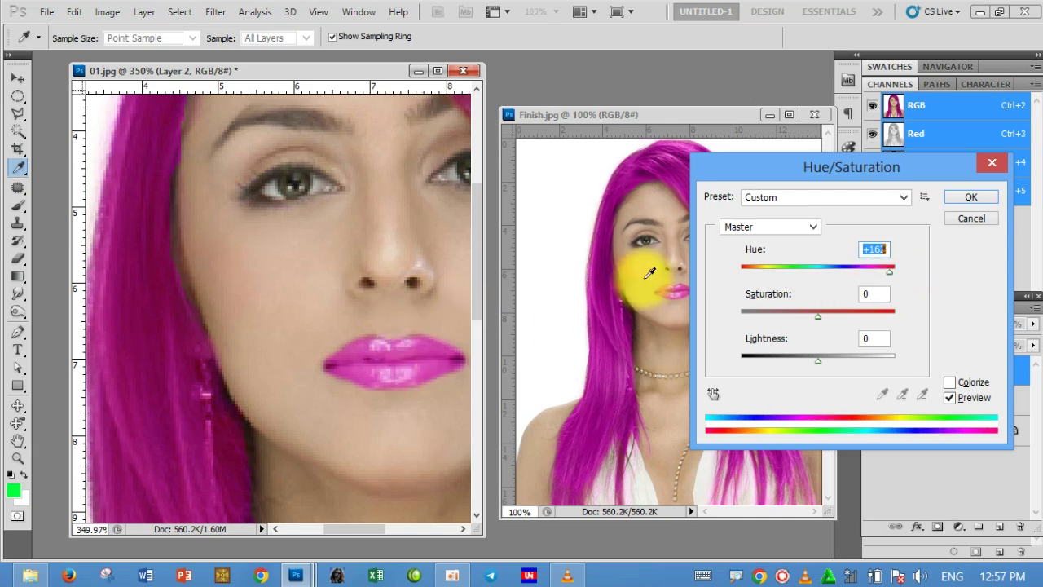
click(969, 196)
key(b)
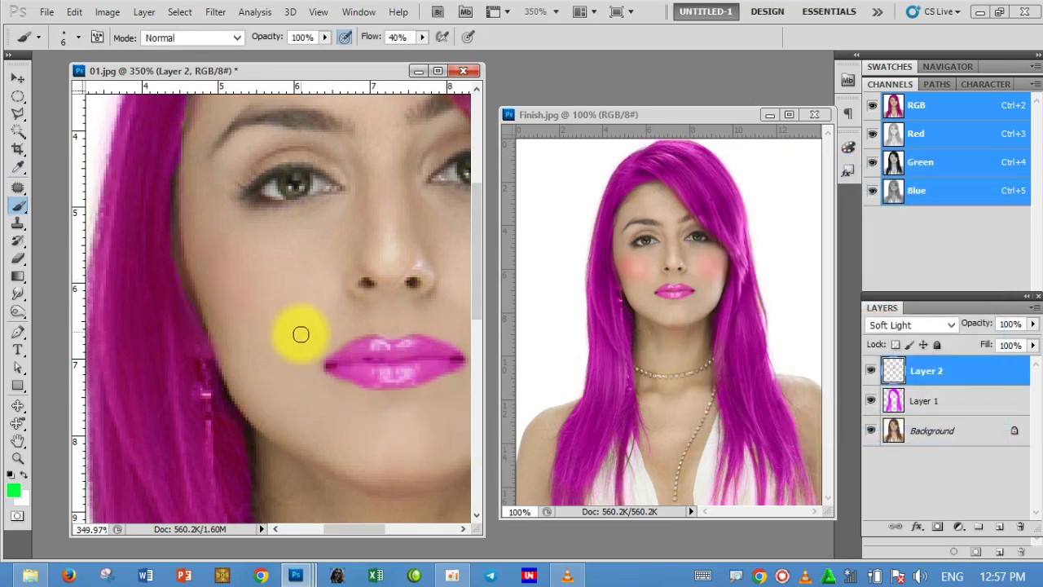
- Zoom out to 263% and reposition the 01.jpg window so the whole face shows
scroll(313, 280, down, 1)
scroll(316, 277, down, 1)
scroll(320, 271, down, 1)
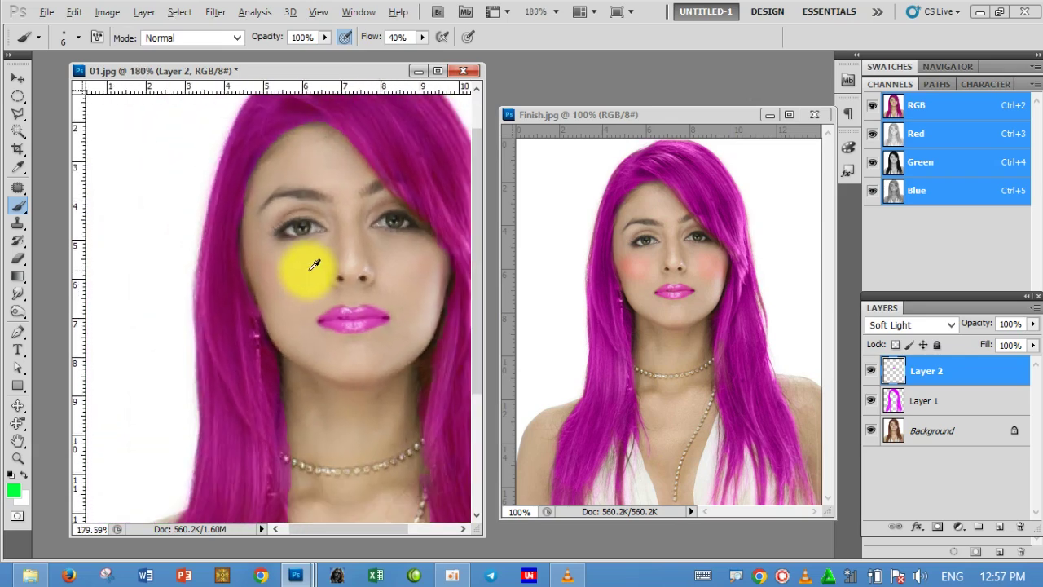
scroll(324, 267, down, 1)
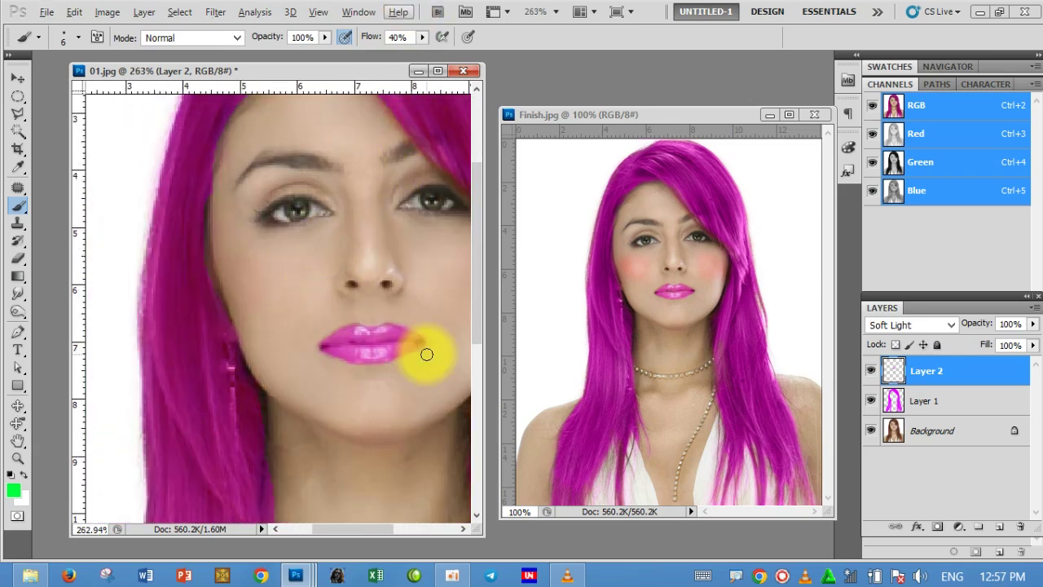
mouse_move(343, 71)
mouse_down()
mouse_move(405, 76)
mouse_move(368, 75)
mouse_up()
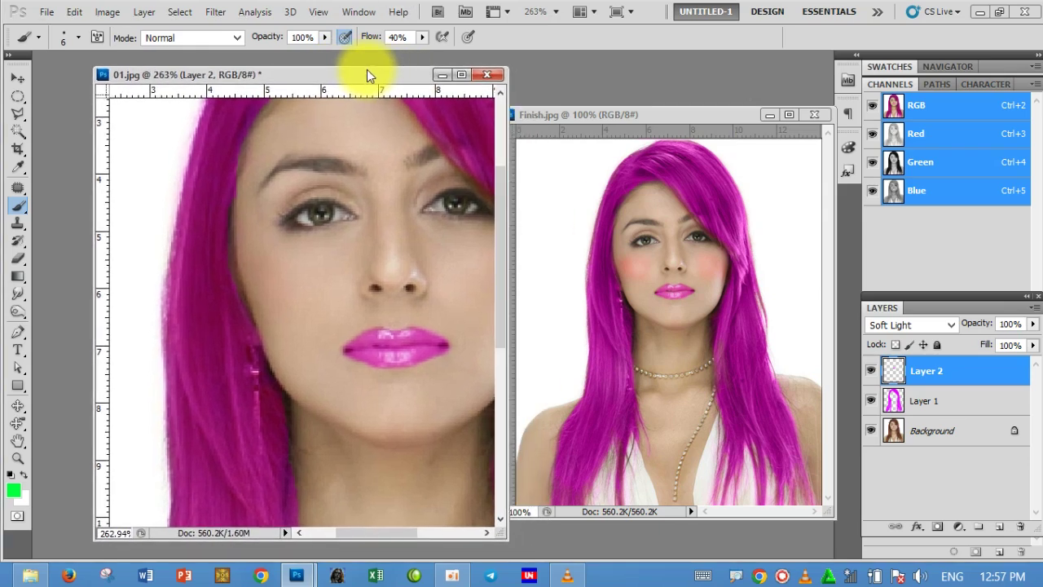
mouse_move(369, 531)
mouse_down()
mouse_move(402, 533)
mouse_move(389, 533)
mouse_up()
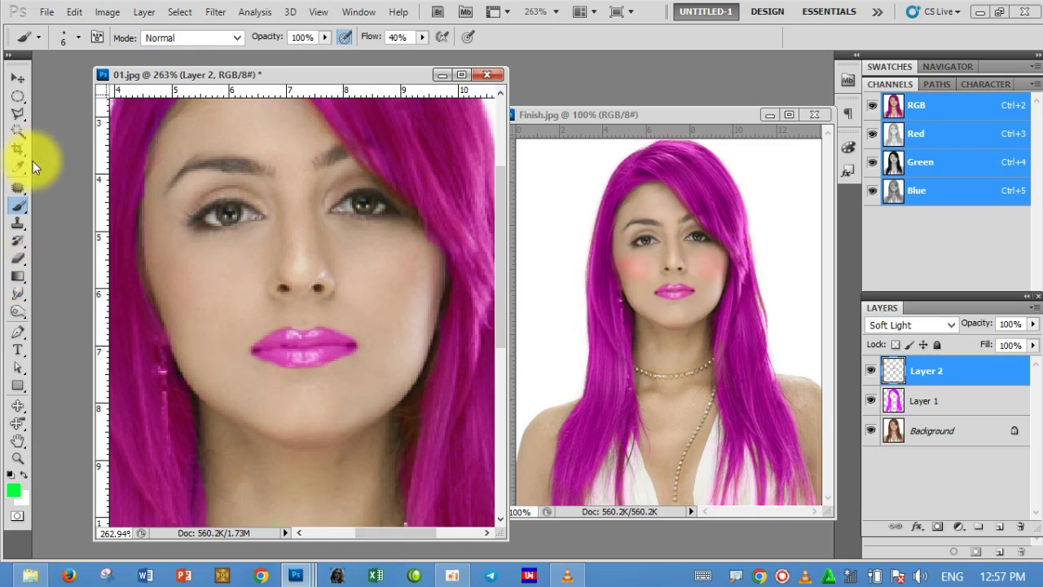
- Switch to the Brush tool with a soft round tip at size 30
right_click(22, 208)
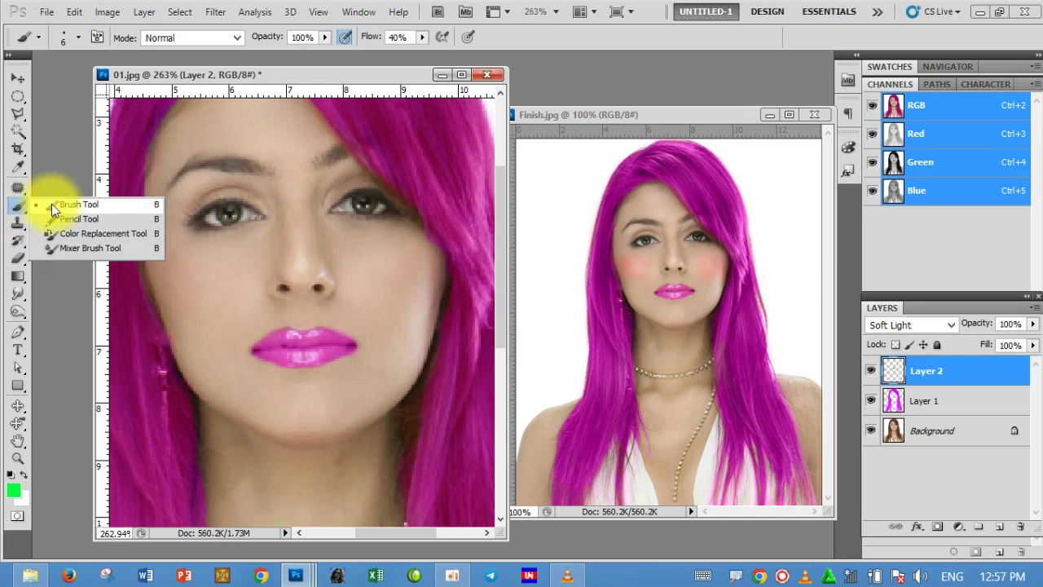
click(53, 204)
click(79, 37)
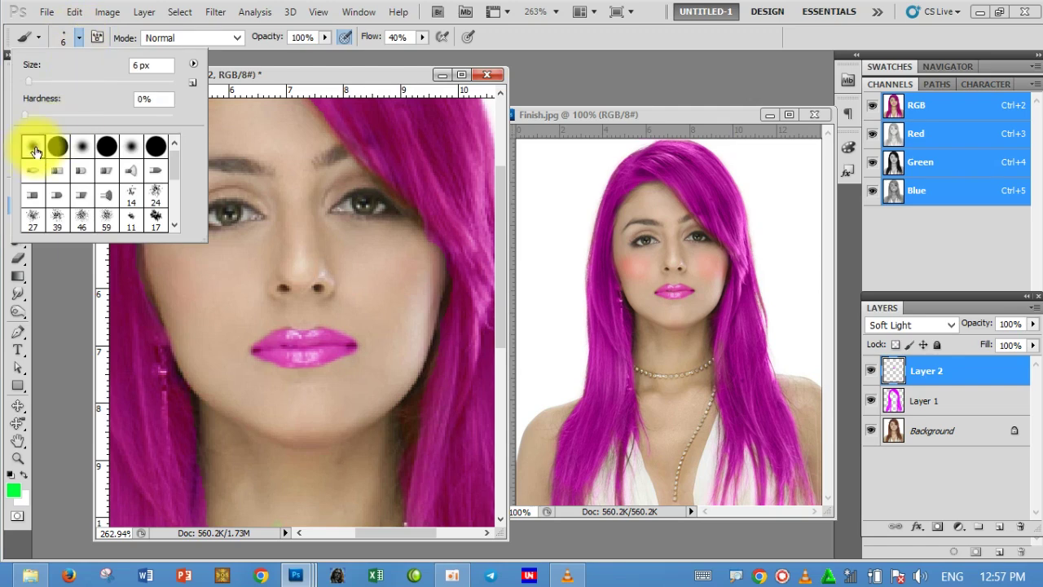
click(298, 81)
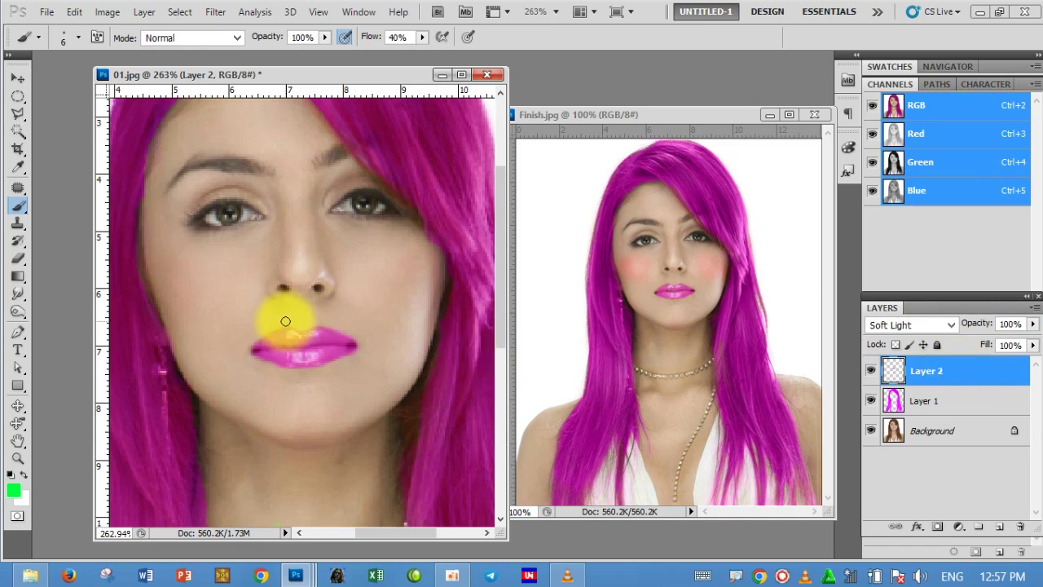
key(bracketright)
key(bracketright)
key(bracketright)
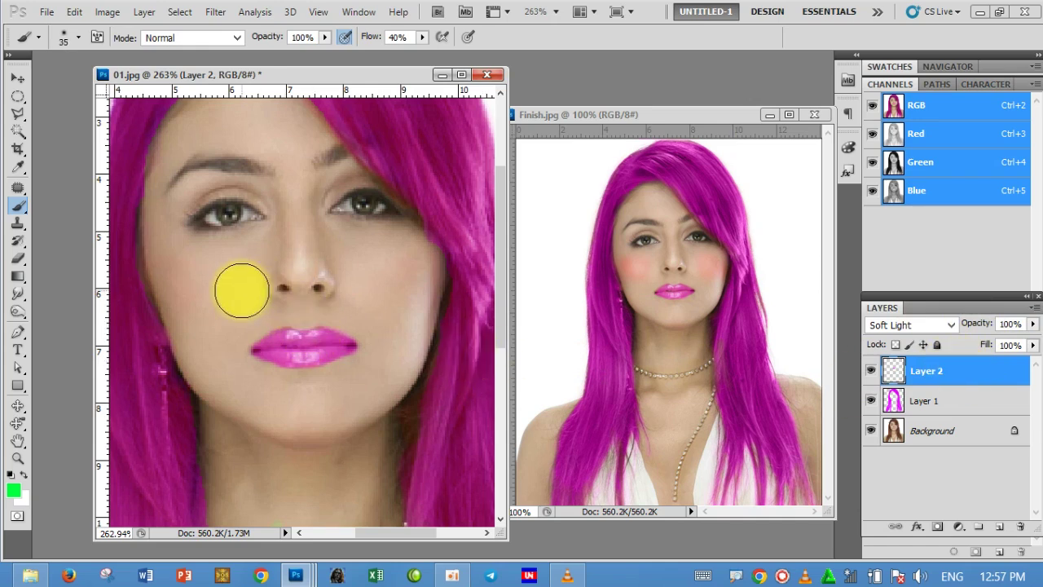
key(bracketleft)
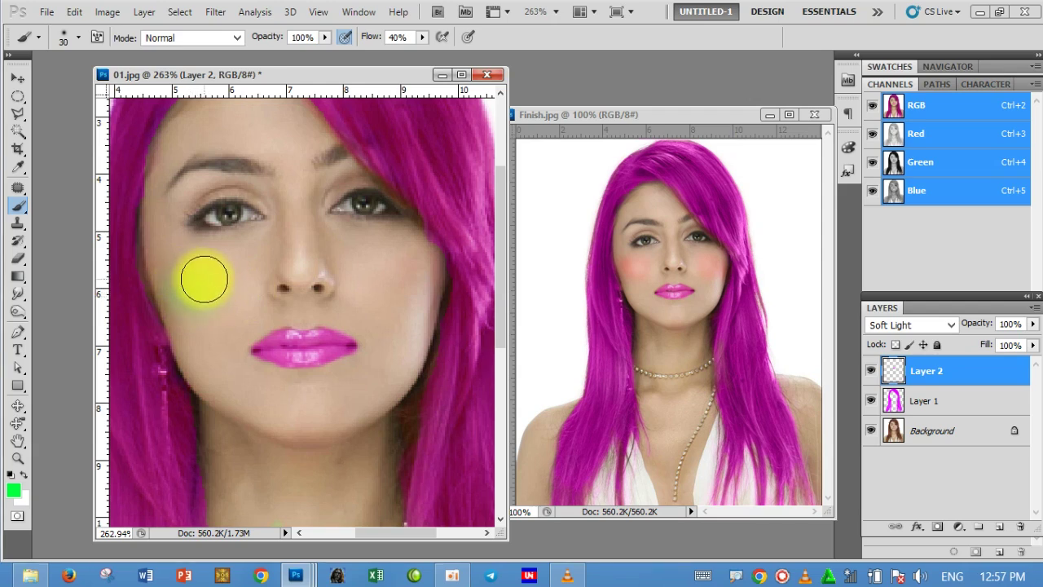
- Paint green patches on the left and right cheeks and blend Layer 2 as Soft Light
mouse_move(194, 279)
mouse_down()
mouse_move(217, 285)
mouse_move(207, 302)
mouse_move(177, 282)
mouse_up()
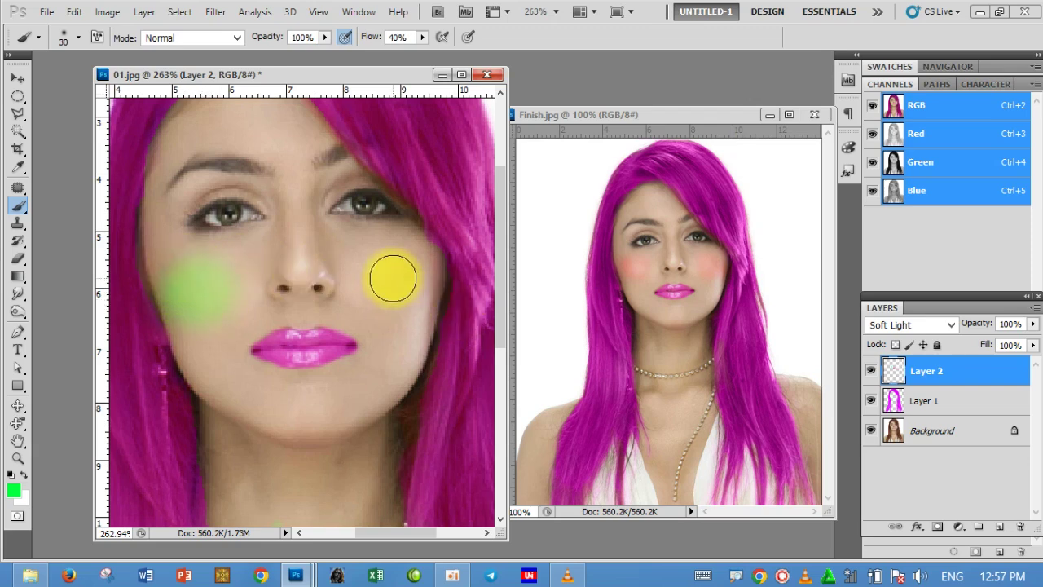
mouse_move(393, 265)
mouse_down()
mouse_move(415, 266)
mouse_move(407, 291)
mouse_move(389, 261)
mouse_move(416, 267)
mouse_move(419, 284)
mouse_move(387, 285)
mouse_move(399, 261)
mouse_move(421, 275)
mouse_move(400, 282)
mouse_up()
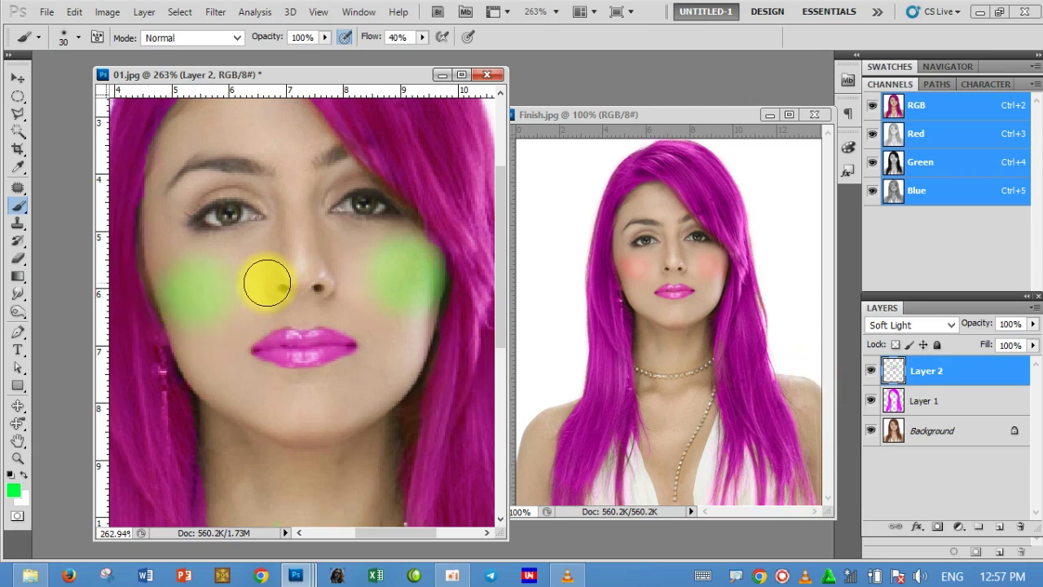
click(948, 328)
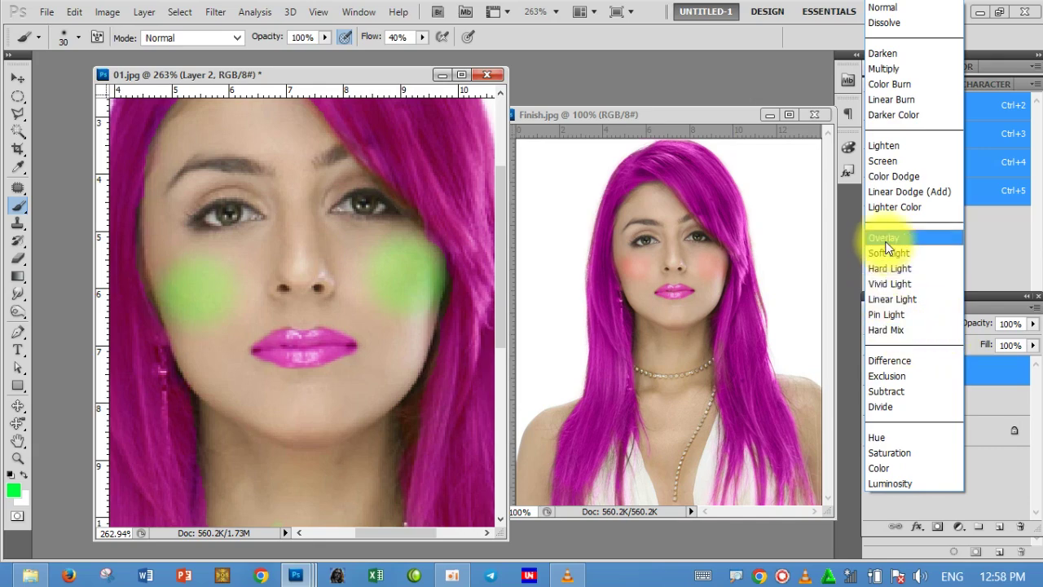
click(886, 252)
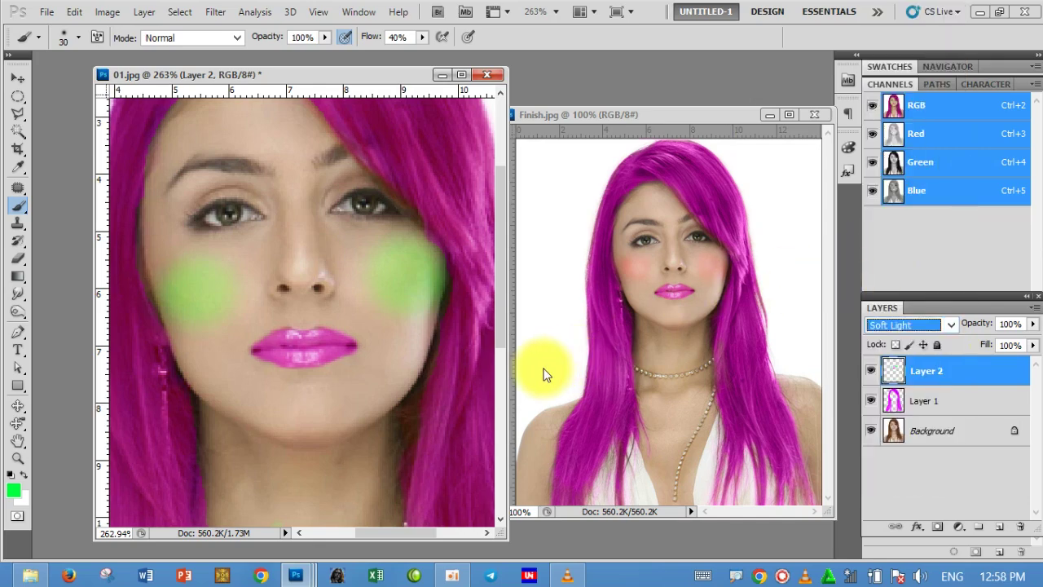
key(ctrl+u)
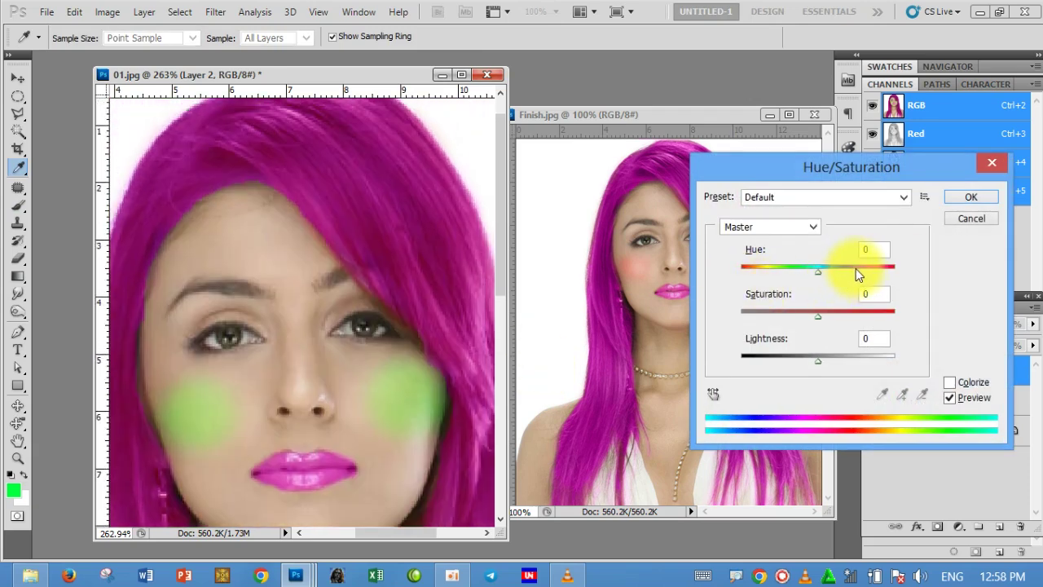
- Preview master hue shifts on the cheek patches, trying blue, yellow, orange and pink-red
drag(822, 270, 842, 273)
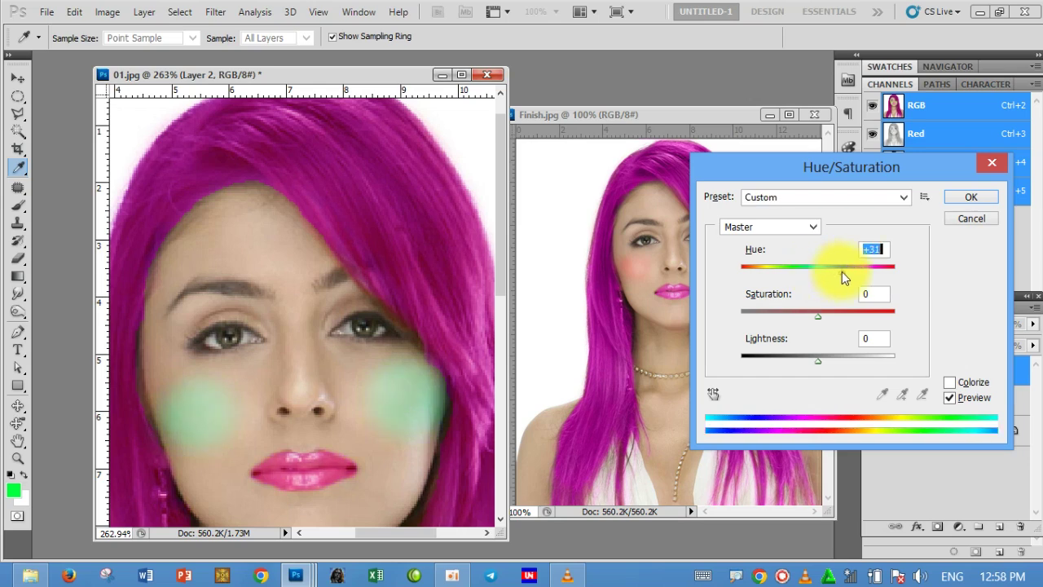
key(Up)
key(Up)
key(Up)
key(Up)
key(Up)
key(Up)
key(Up)
key(Up)
key(Up)
key(Up)
key(Up)
key(Up)
key(Down)
key(Down)
key(Down)
key(Down)
key(Down)
key(Down)
key(Down)
key(Down)
key(Down)
key(Down)
key(Down)
key(Down)
key(Down)
key(Down)
key(Down)
key(Down)
key(Down)
key(Down)
key(Down)
key(Down)
key(Down)
key(Down)
key(Down)
key(Down)
key(Down)
key(Down)
key(Down)
key(Down)
key(Down)
key(Down)
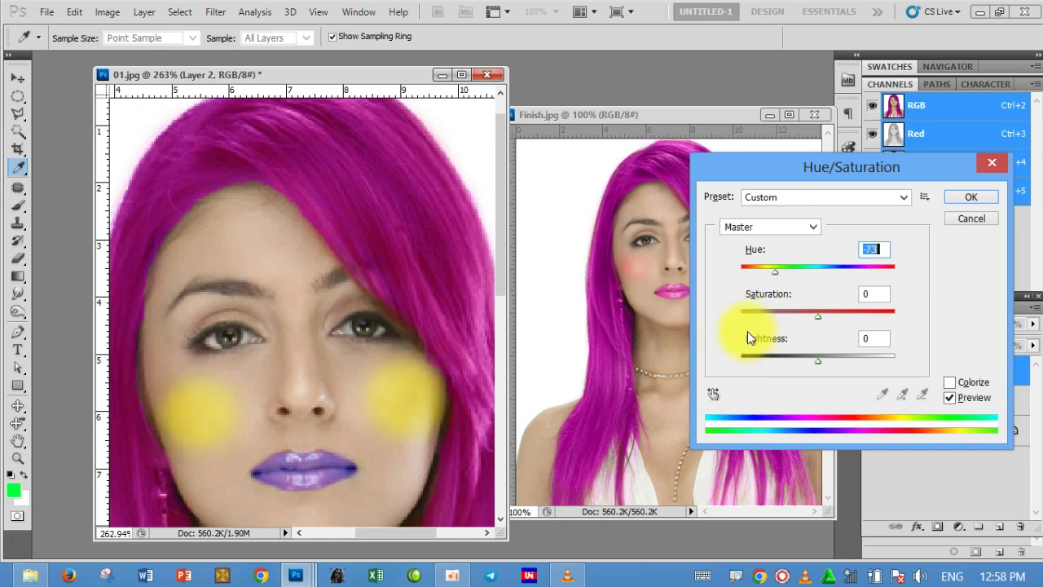
key(Down)
key(Down)
key(Down)
key(Down)
key(Down)
key(Down)
key(Down)
key(Down)
key(Down)
key(Down)
key(Down)
key(Down)
key(Down)
key(Down)
key(Down)
key(Down)
key(Down)
key(Down)
key(Down)
key(Down)
key(Down)
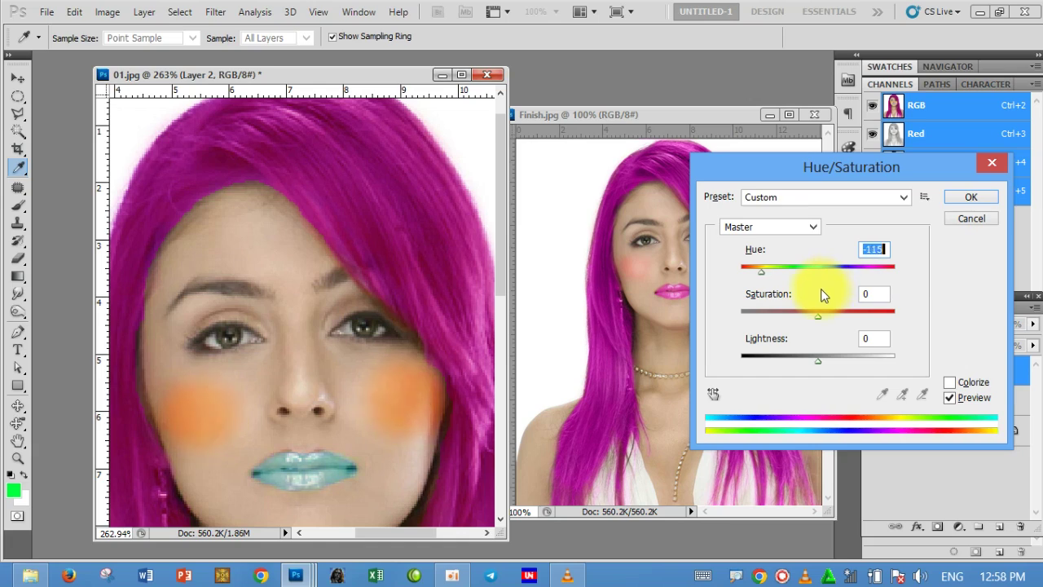
key(Down)
key(Down)
key(Down)
key(Down)
key(Down)
key(Down)
key(Down)
key(Down)
key(Down)
key(Down)
key(Down)
key(Down)
key(Up)
key(Up)
key(Up)
key(Down)
key(Down)
key(Down)
key(Down)
key(Down)
key(Down)
key(Down)
key(Down)
key(Down)
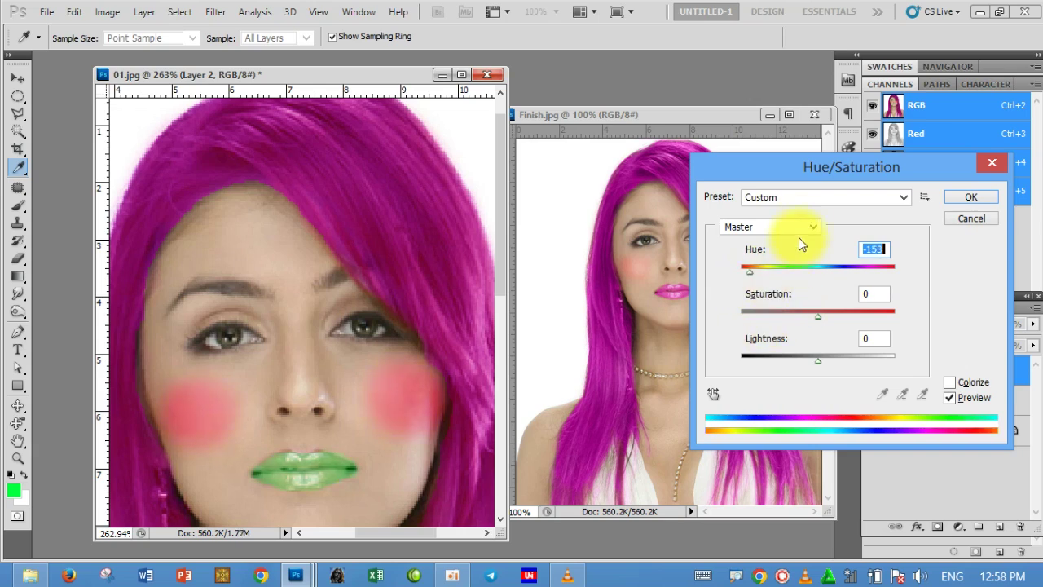
- Restrict the hue adjustment to Magentas, try lowering their hue, then cancel
click(815, 223)
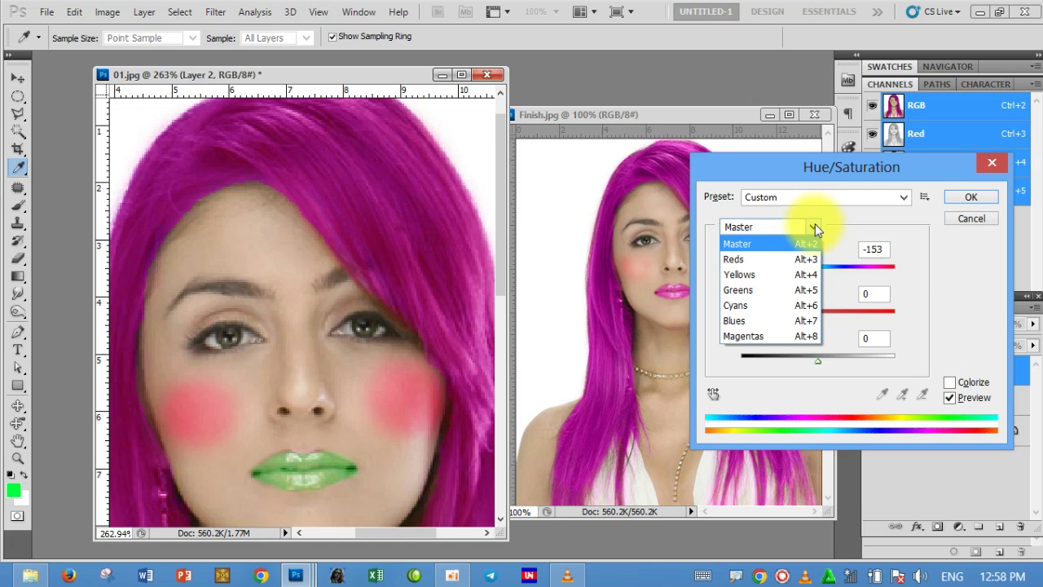
click(815, 223)
key(alt+8)
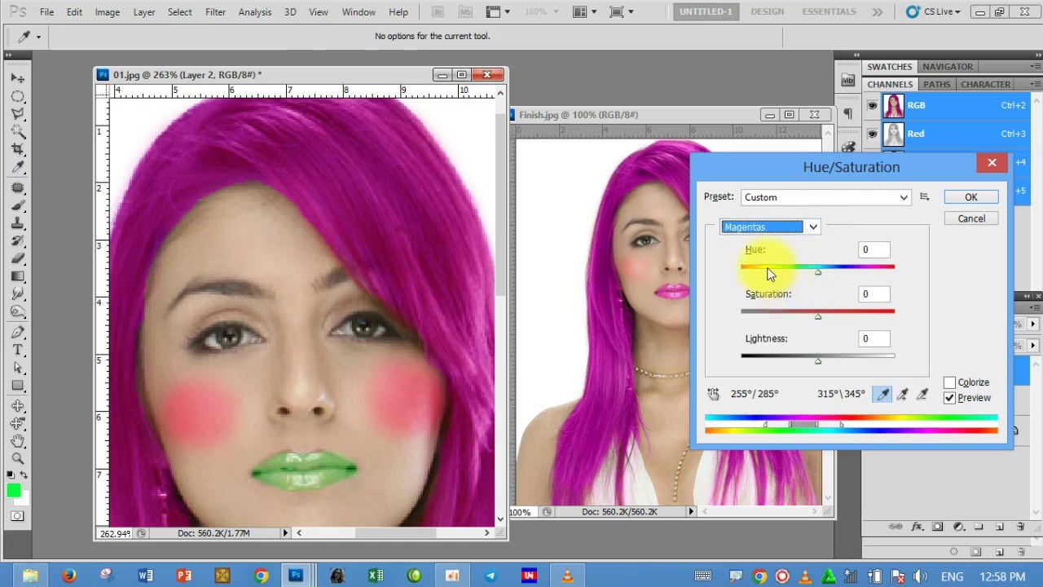
key(Tab)
key(Down)
key(Down)
key(Down)
key(Down)
key(Down)
key(Down)
key(Down)
key(Down)
key(Down)
key(Down)
key(Down)
key(Down)
key(Down)
key(Down)
key(Down)
key(Down)
key(Down)
key(Down)
key(Down)
key(Down)
key(Down)
key(Down)
key(Down)
key(Down)
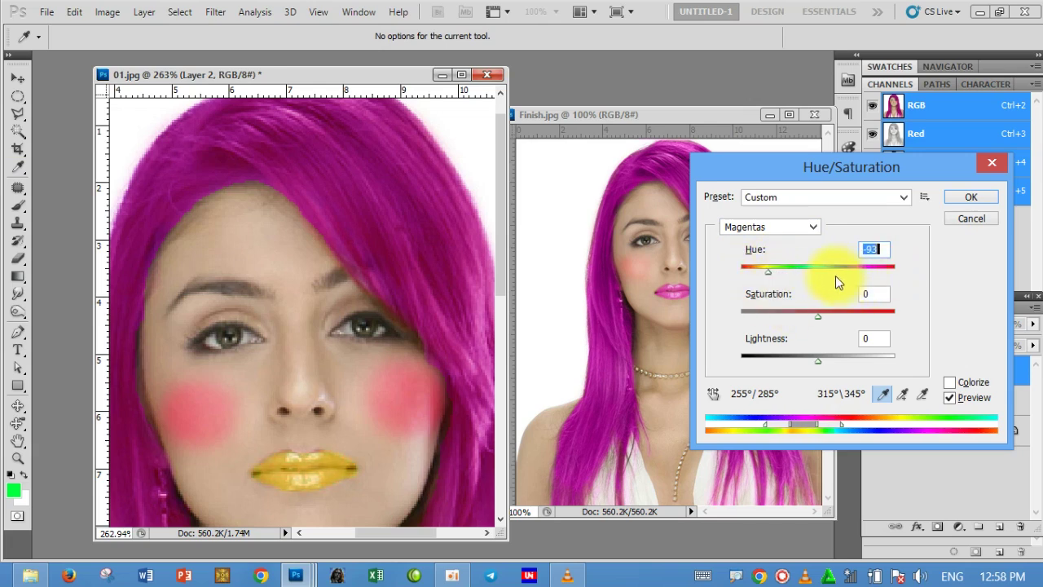
key(Down)
key(Down)
key(Down)
key(Up)
key(Up)
key(Up)
key(Up)
key(Up)
key(Up)
key(Up)
key(Up)
key(Up)
key(Up)
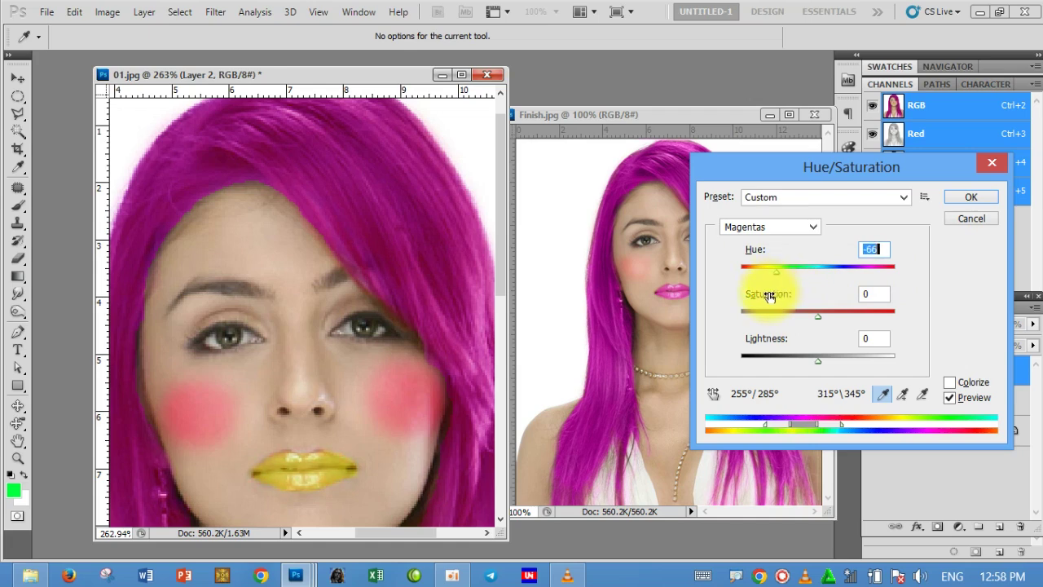
click(981, 215)
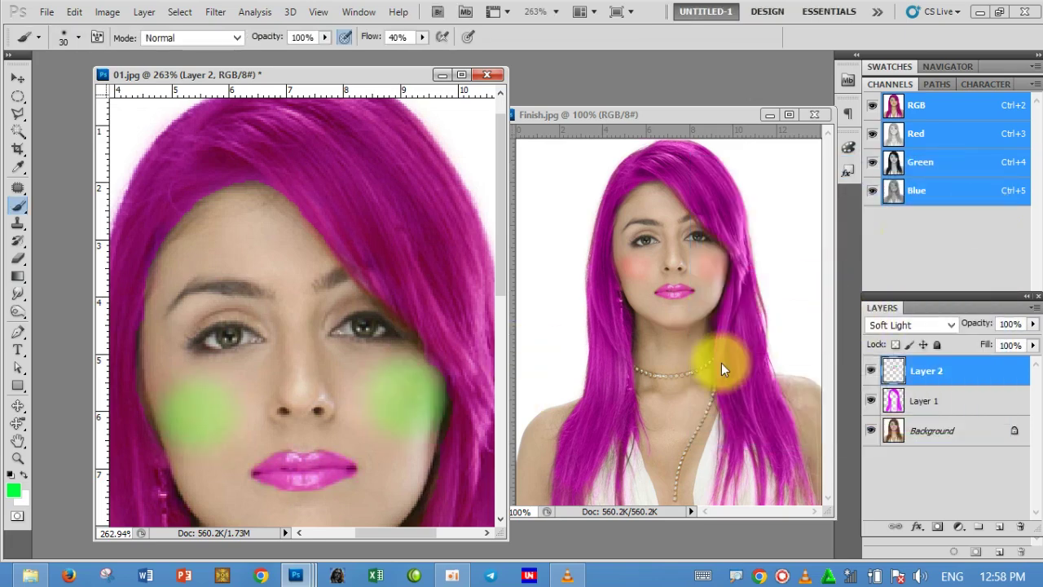
- Preview one more hue shift on the cheeks and cancel, keeping them green
key(ctrl+u)
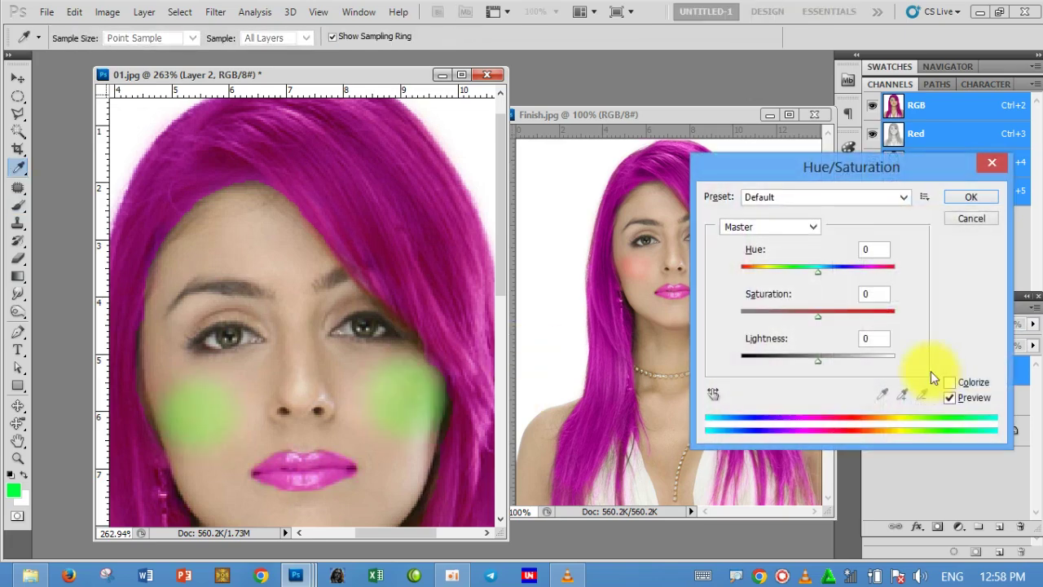
scroll(815, 268, down, 2)
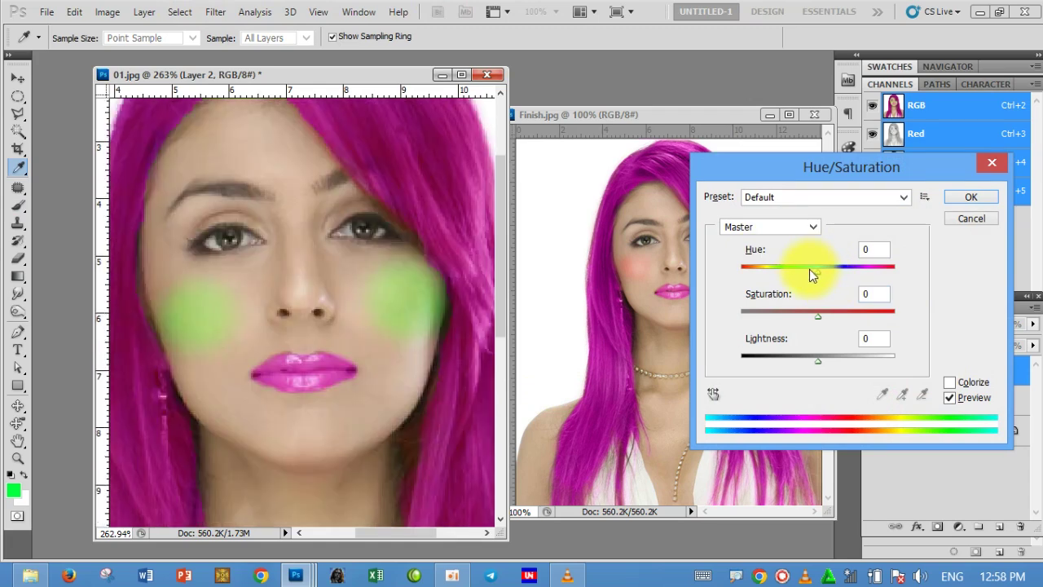
scroll(811, 268, down, 1)
mouse_move(795, 281)
mouse_down()
mouse_move(768, 272)
mouse_move(803, 273)
mouse_up()
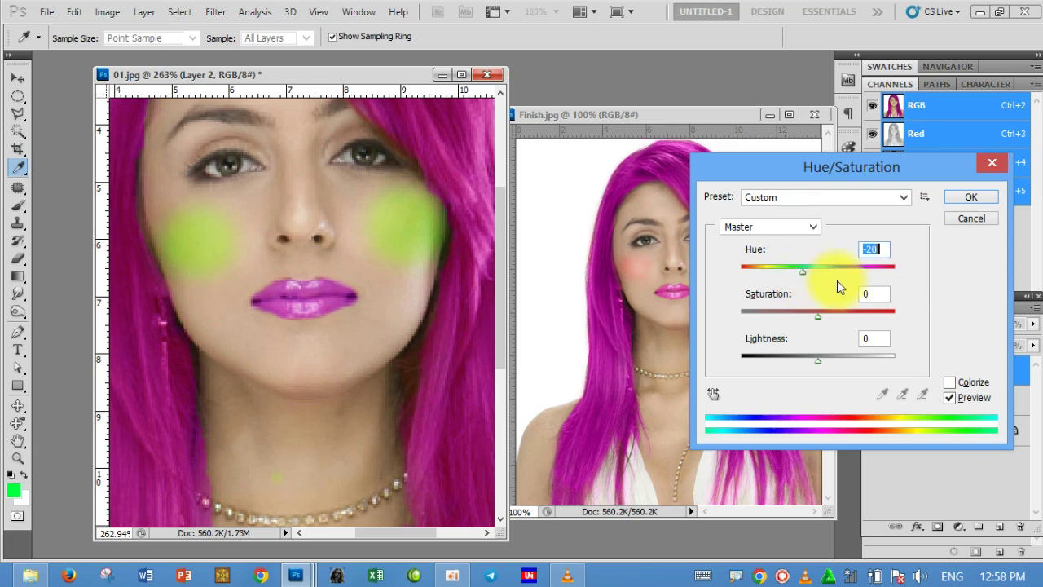
click(966, 219)
- Select Layer 2 and add a new empty Layer 3 above it
key(b)
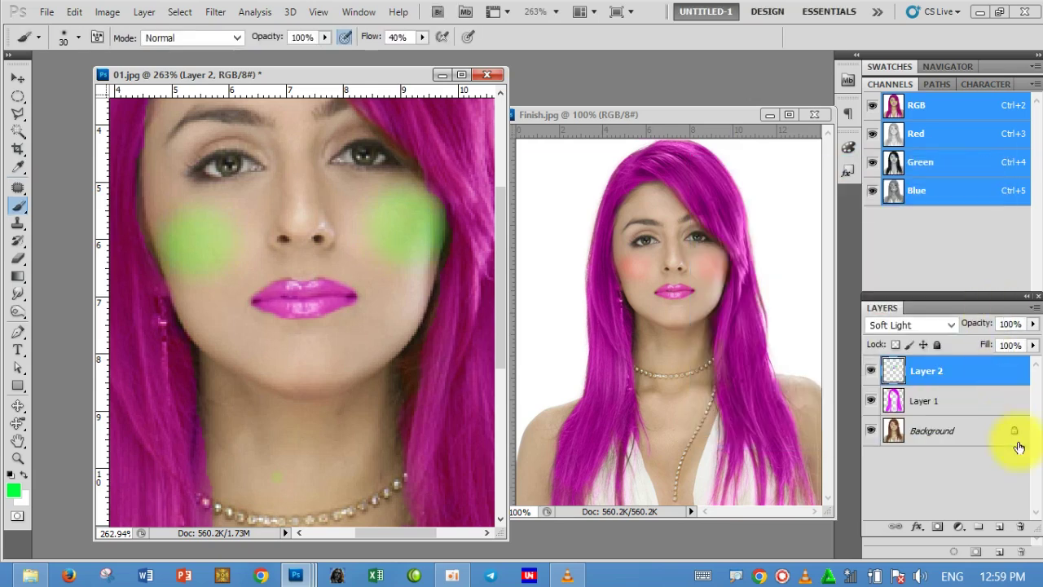
click(936, 414)
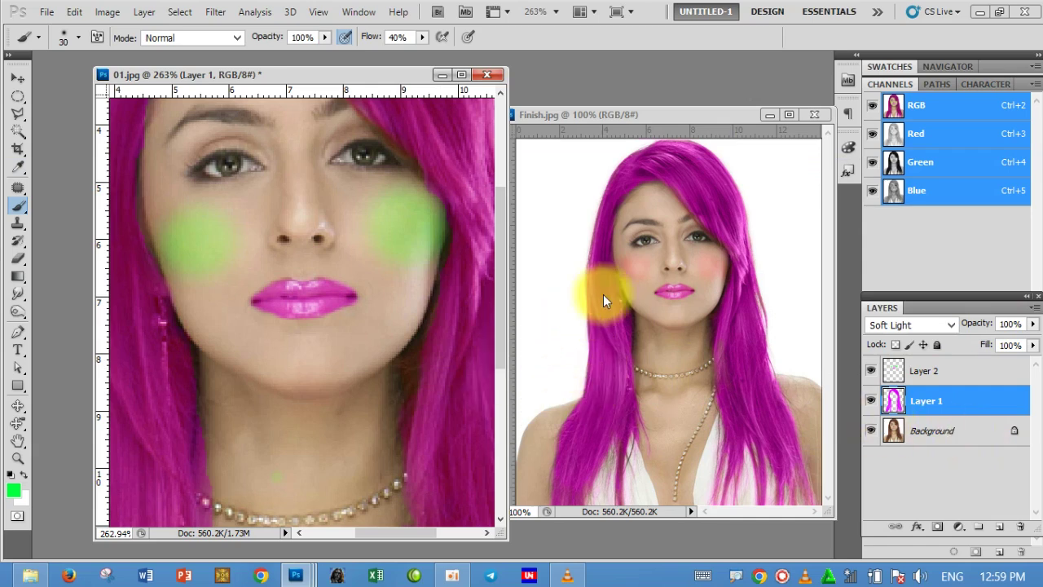
click(937, 372)
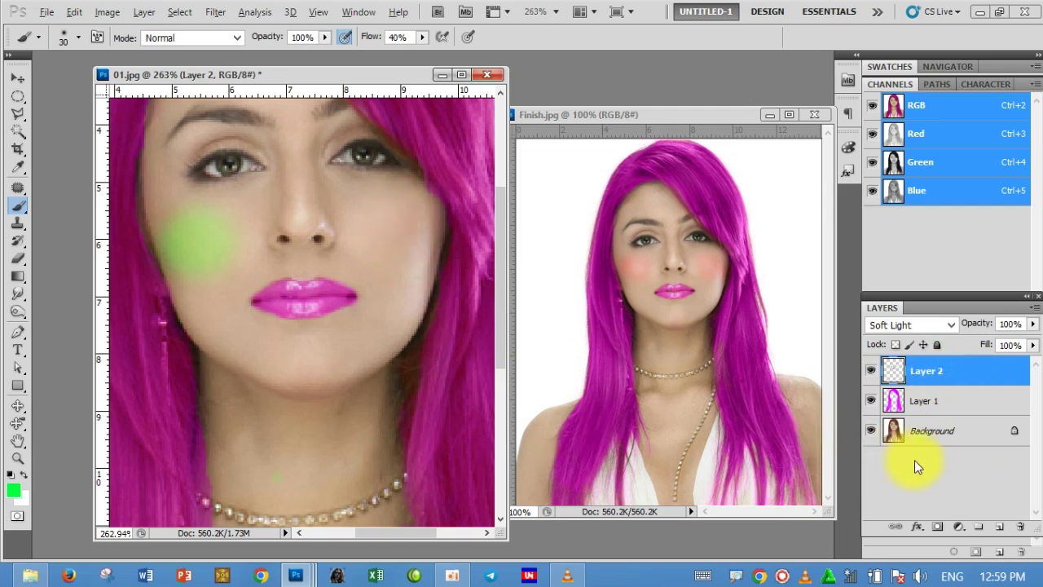
click(1003, 527)
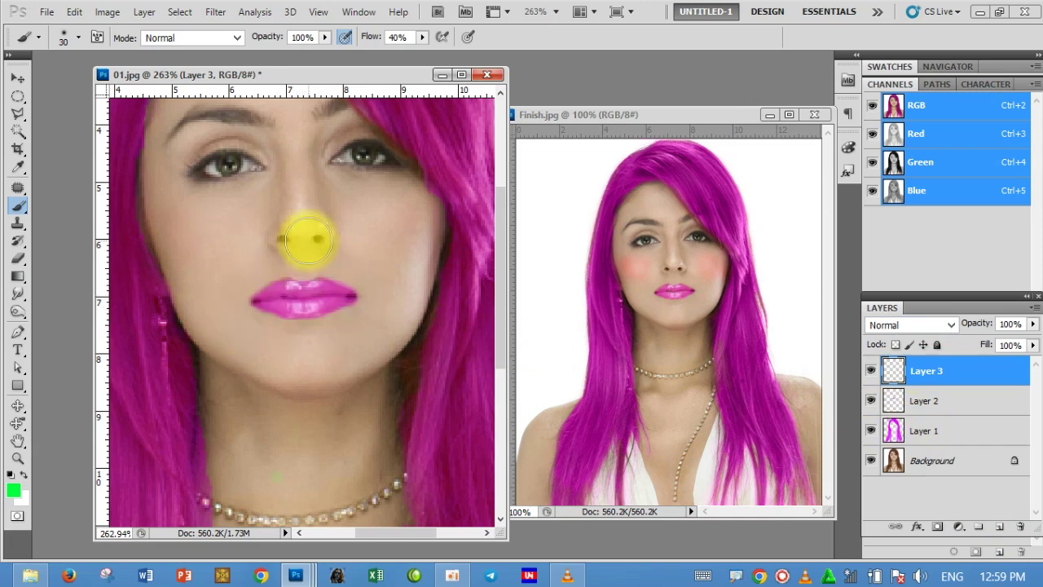
- Paint soft round green blobs on both cheeks on Layer 3, redoing the first stroke
drag(212, 240, 187, 226)
key(ctrl+z)
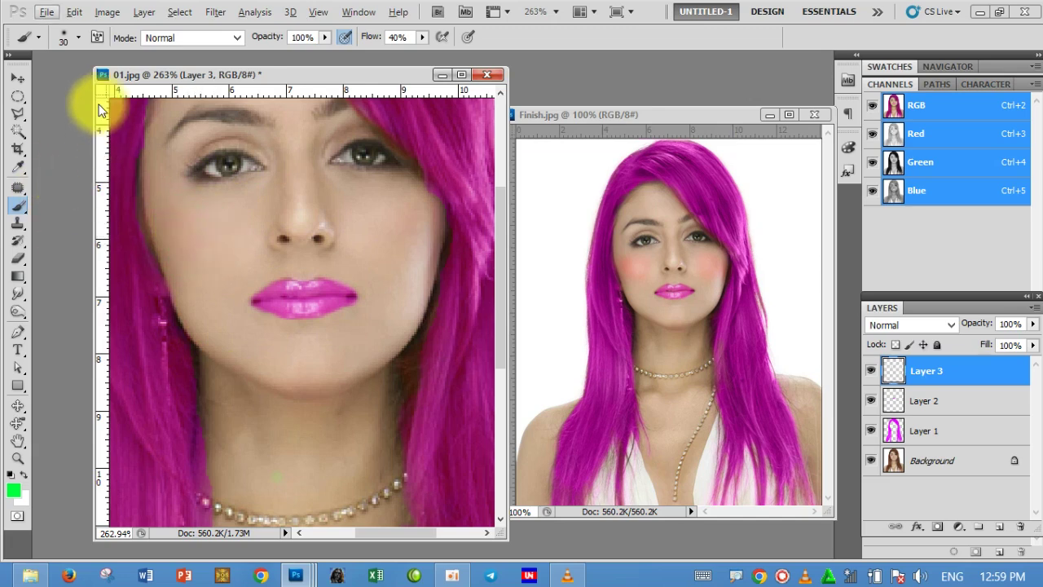
click(79, 37)
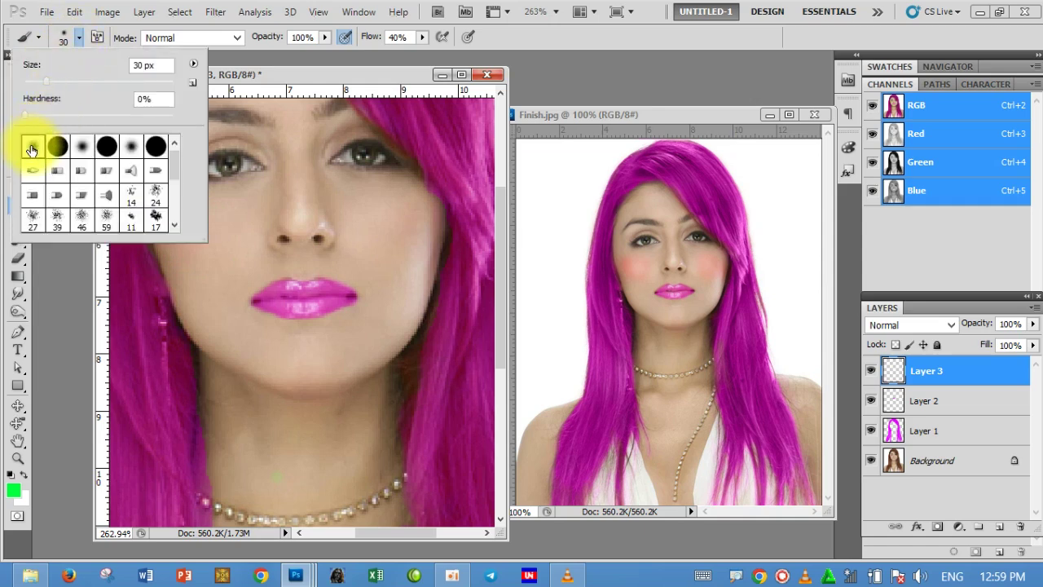
click(352, 78)
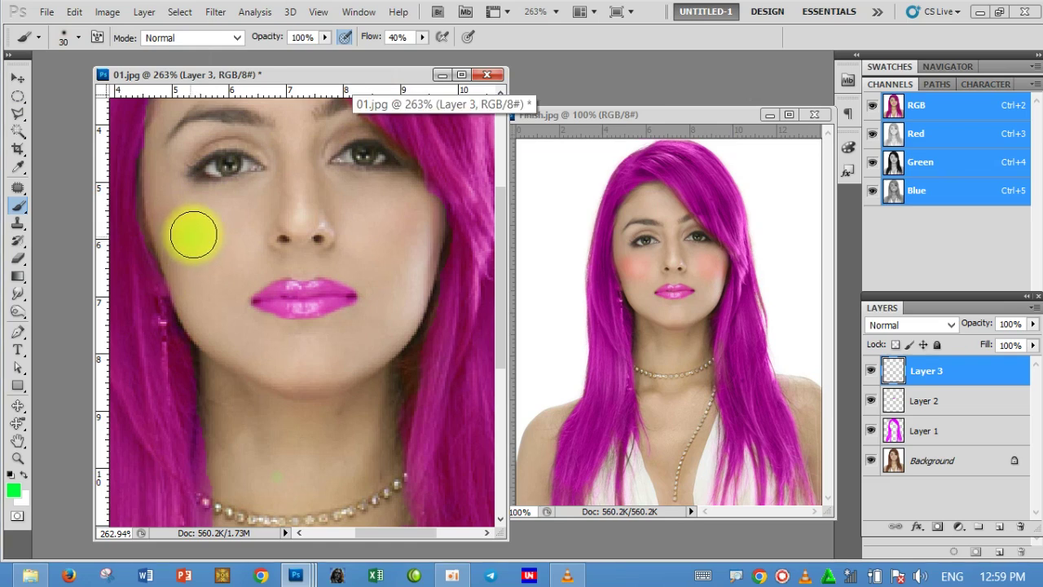
drag(204, 241, 188, 236)
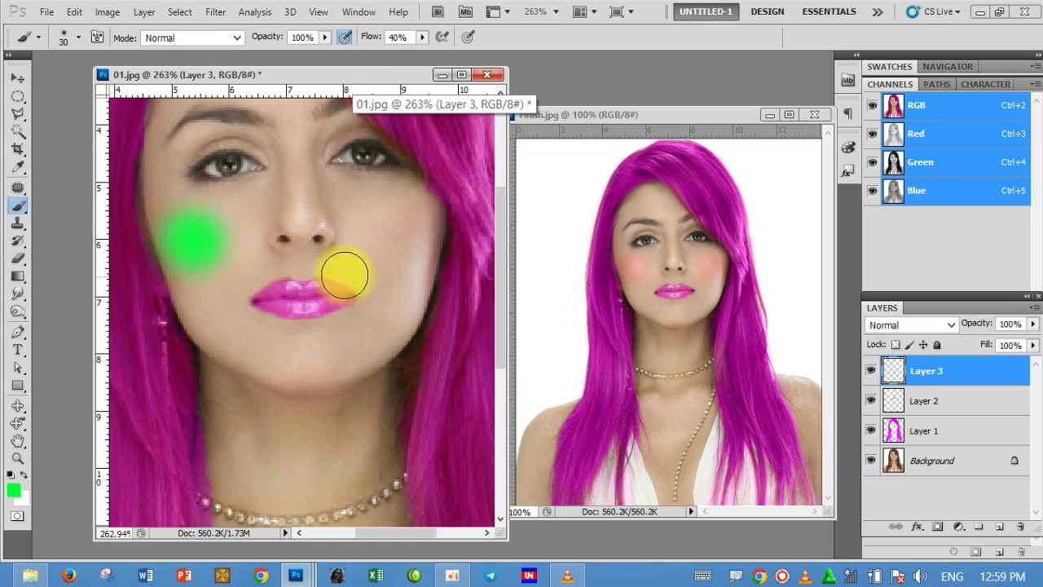
drag(400, 245, 390, 236)
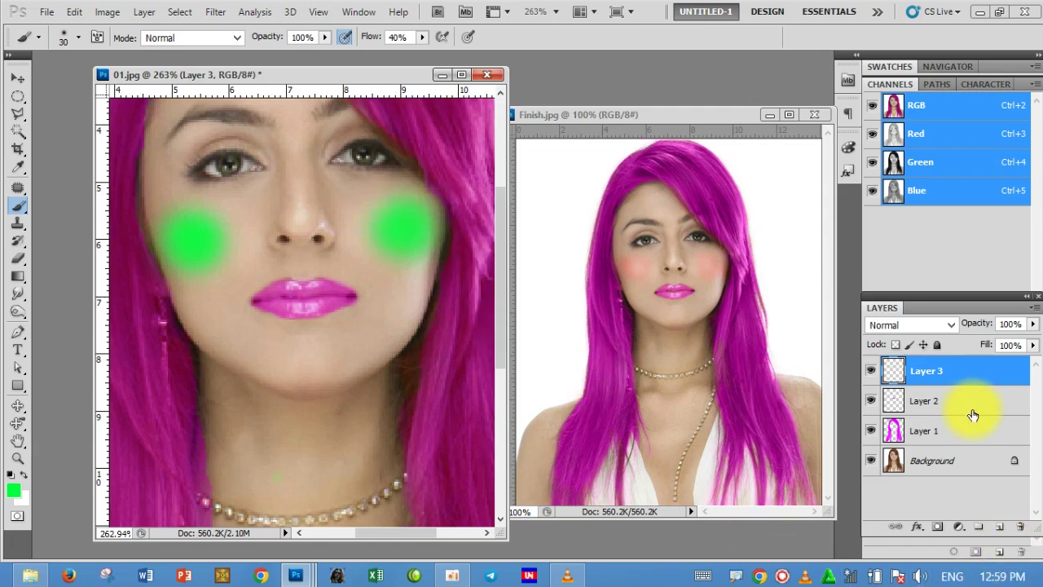
click(945, 325)
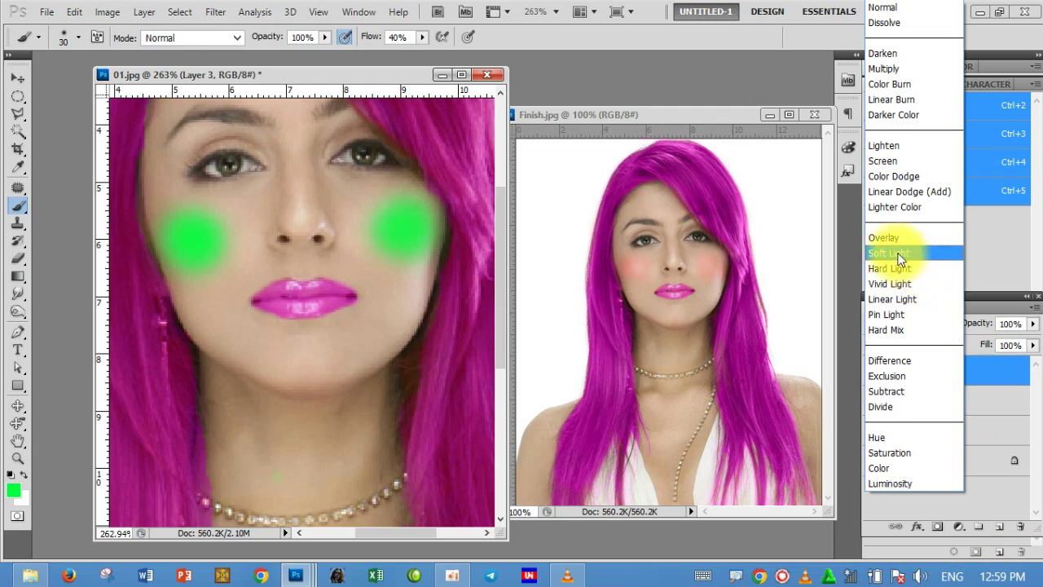
- Blend Layer 3 as Soft Light and shift the cheek hue to -107 for orange blush
click(900, 255)
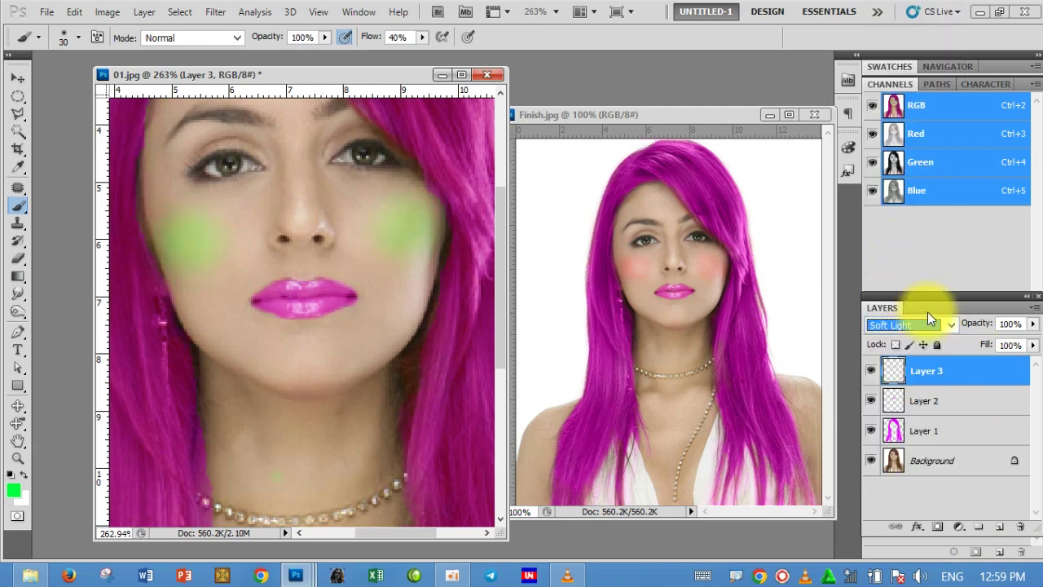
key(ctrl+u)
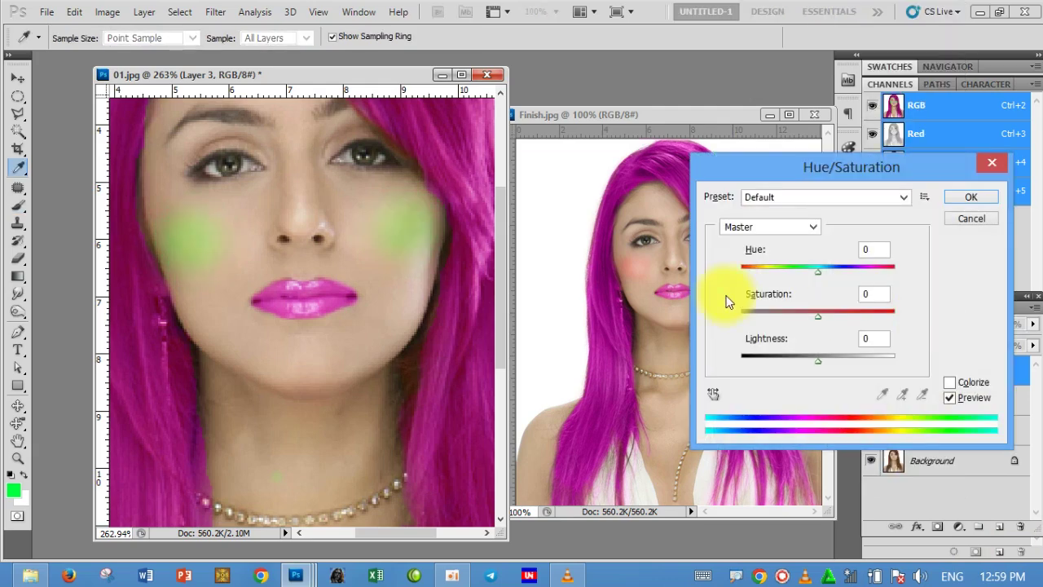
drag(818, 272, 788, 272)
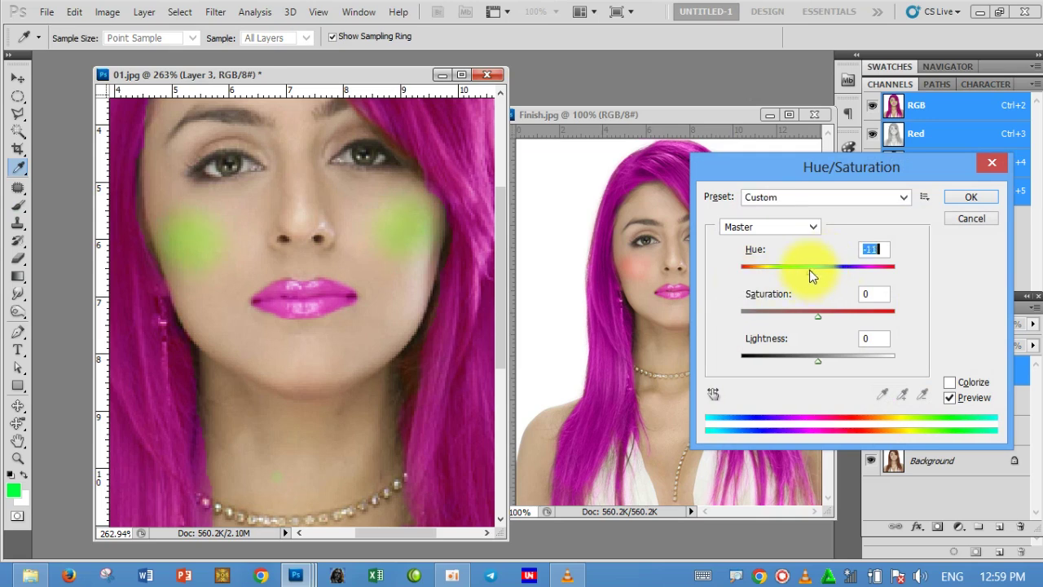
key(Down)
key(Down)
key(Down)
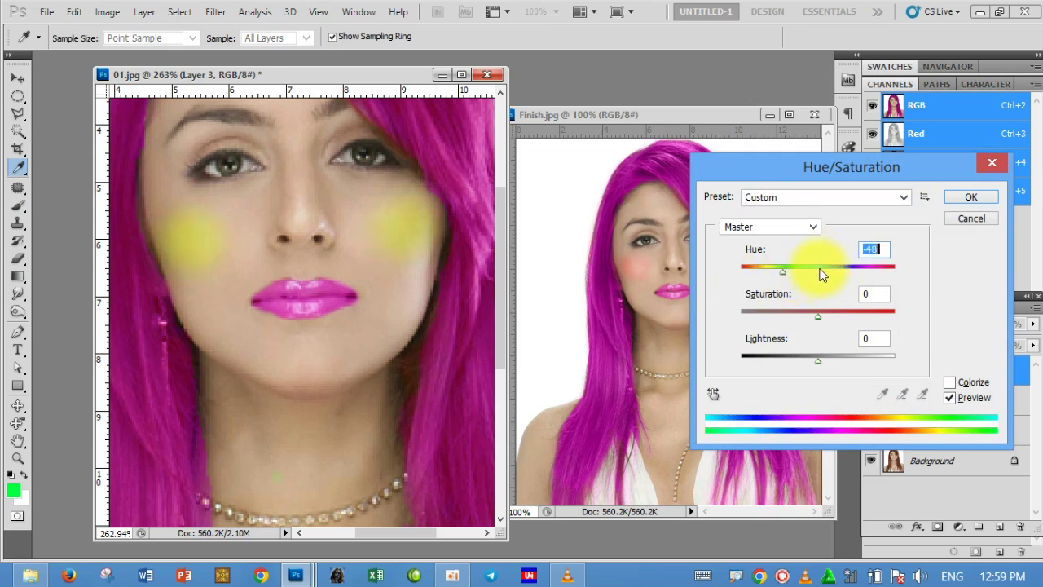
key(Down)
key(Down)
key(Down)
key(Down)
key(Down)
key(Down)
key(Down)
key(Down)
key(Down)
key(Down)
key(Down)
key(Down)
key(Down)
key(Down)
key(Down)
key(Down)
key(Down)
key(Down)
key(Down)
key(Down)
key(Down)
key(Up)
key(Up)
key(Up)
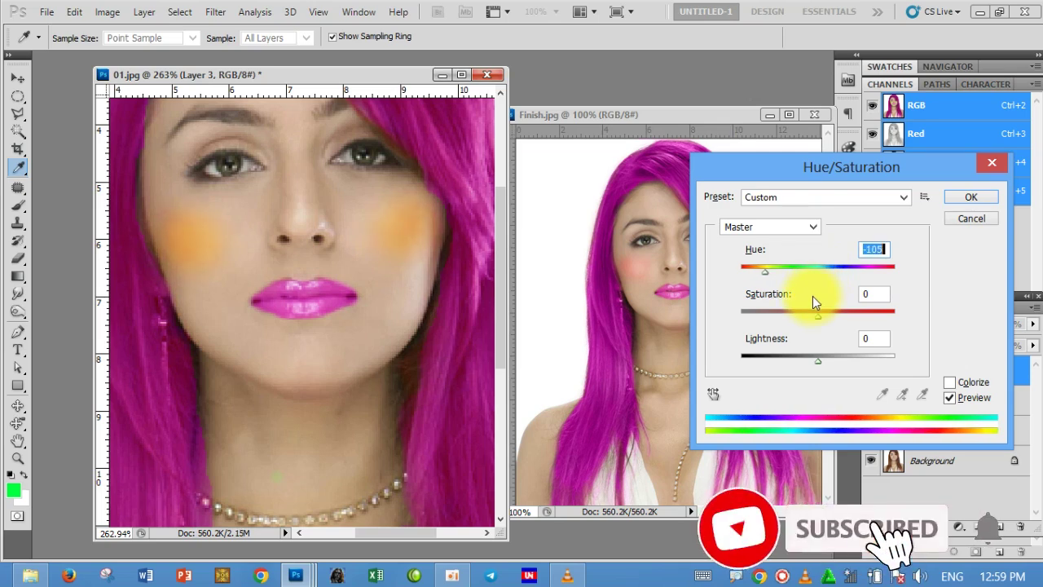
key(Up)
key(Up)
key(Up)
key(Down)
key(Down)
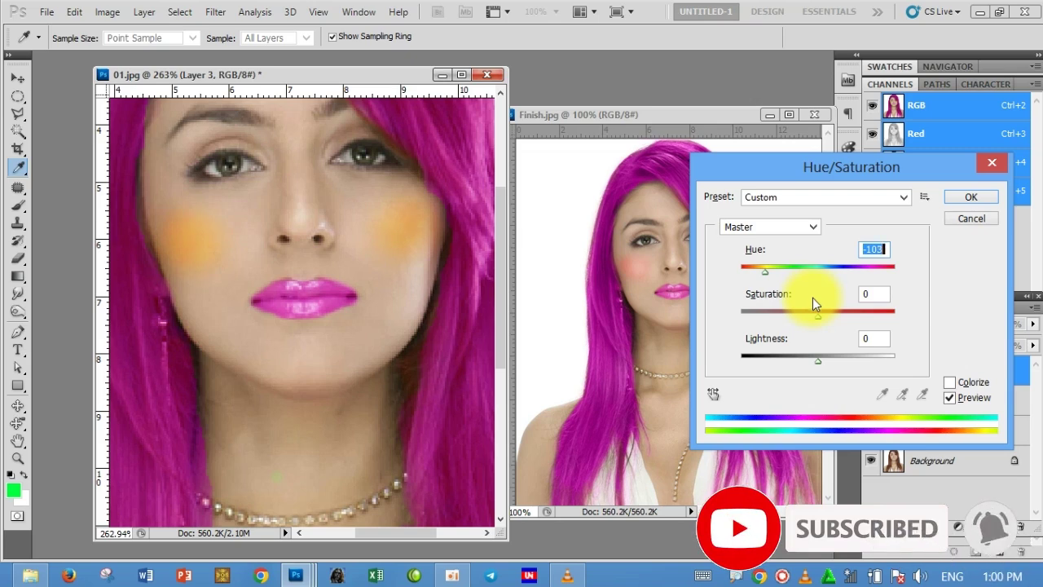
key(Down)
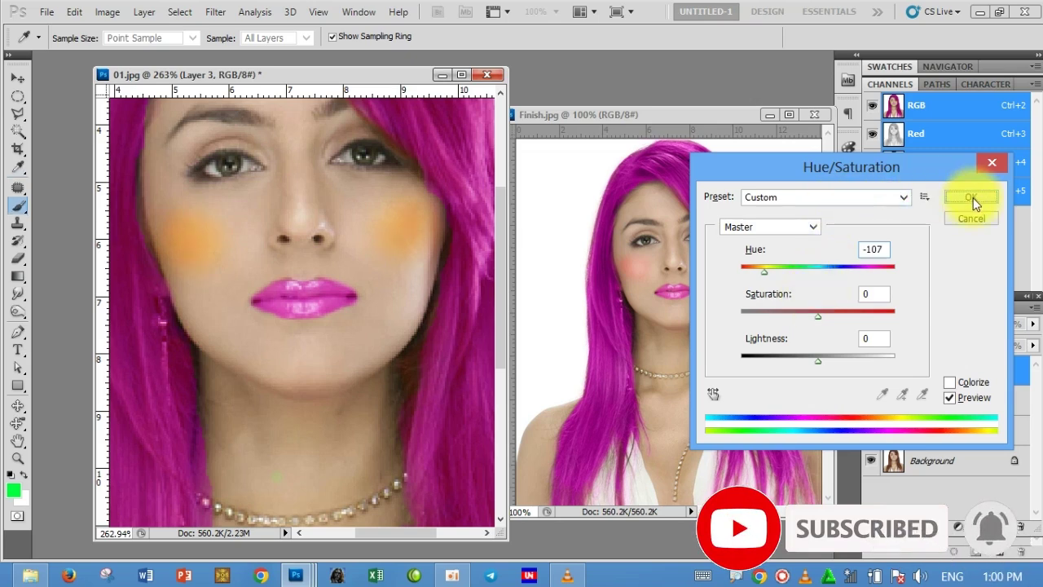
click(991, 163)
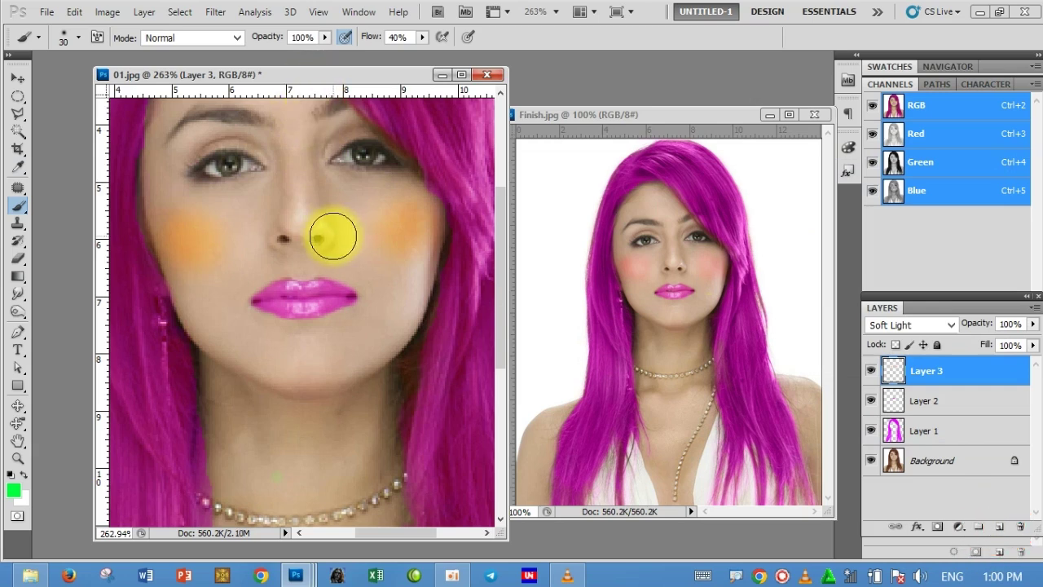
- Switch to the Move tool, deselect Layer 3, and zoom out to fit the whole portrait
click(18, 82)
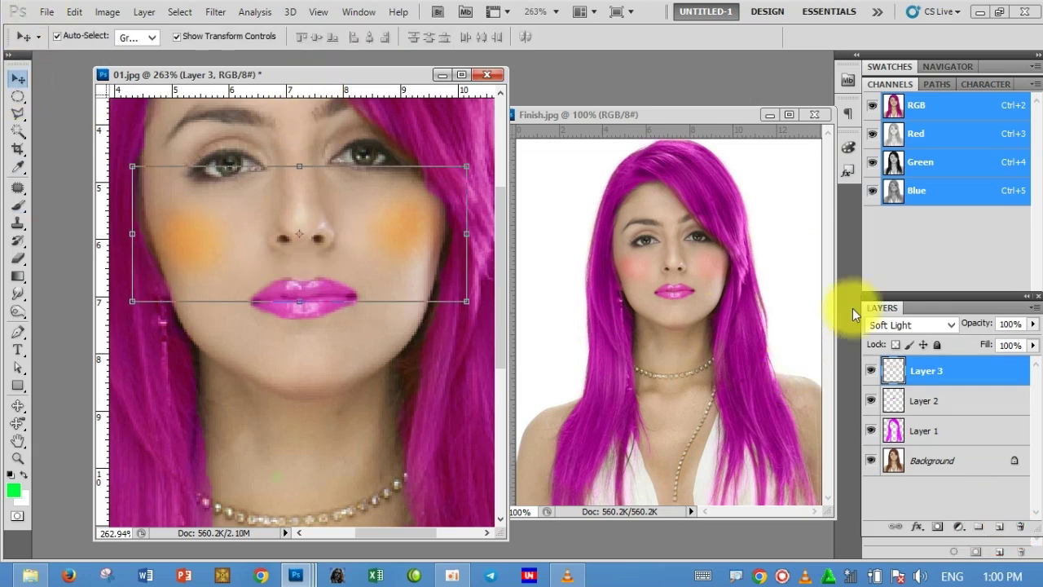
click(929, 486)
scroll(374, 322, down, 2)
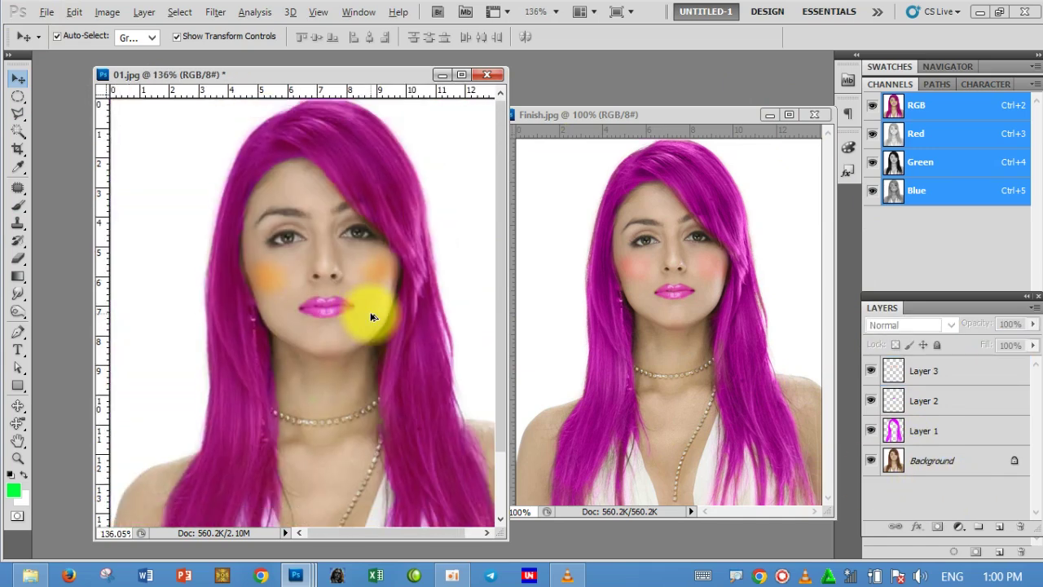
scroll(375, 322, down, 2)
scroll(370, 317, up, 1)
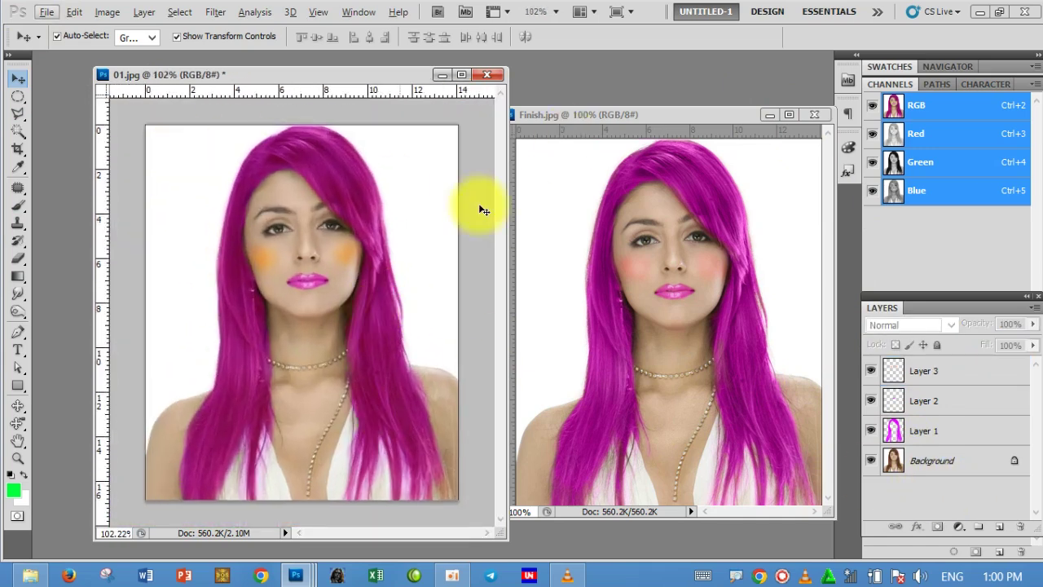